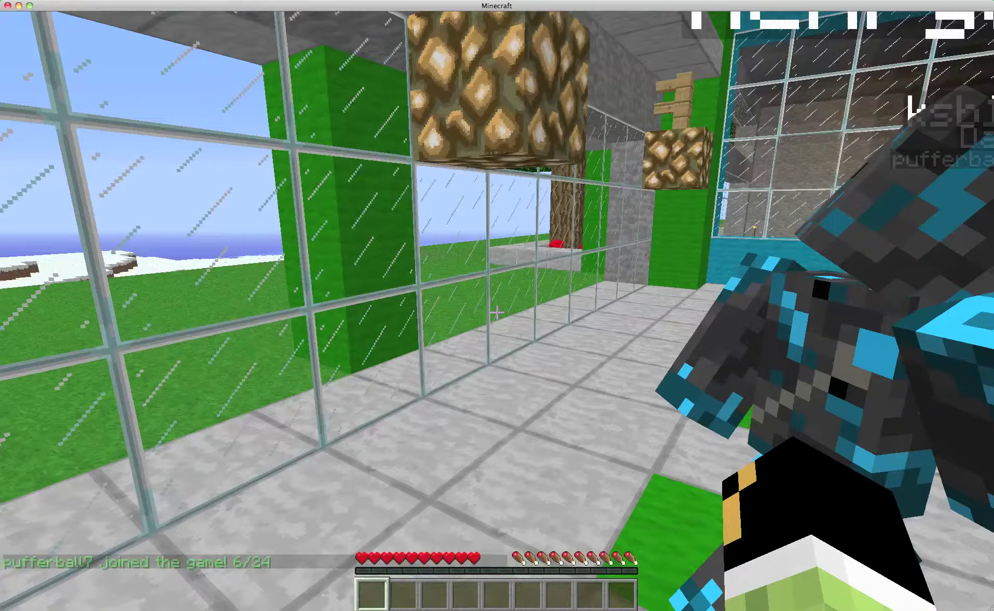
Step: Crack the centre glass pane, then walk through the atrium to the row of chests
left_click(497, 312)
left_click_drag(497, 312, 497, 312)
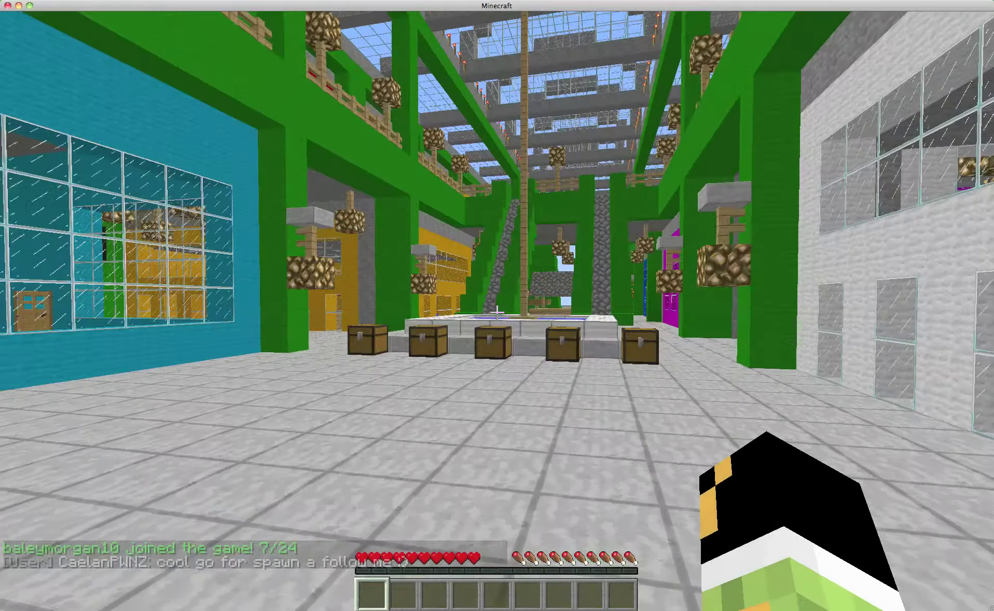
key("w")
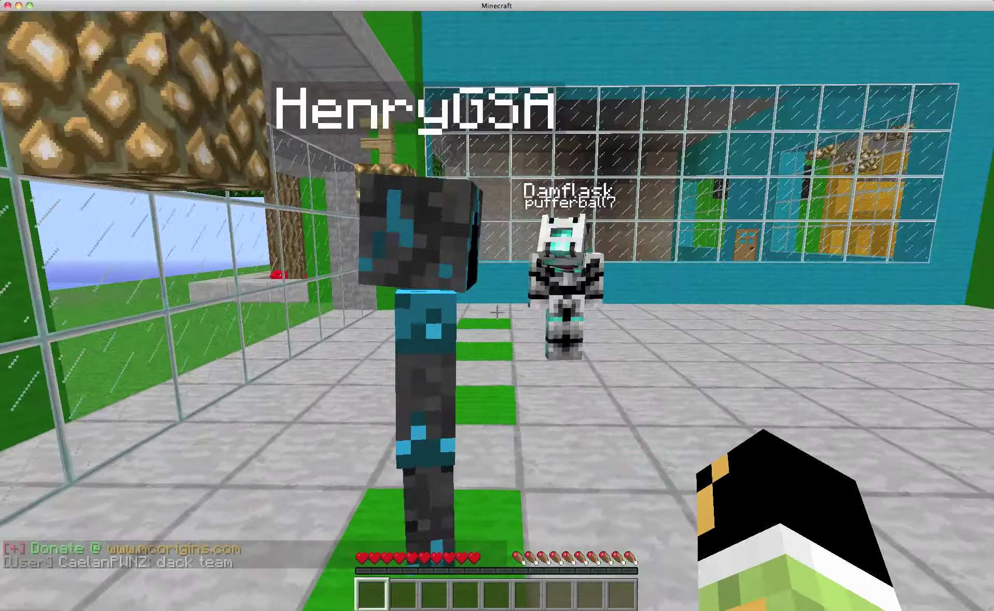
Step: Swing at the player in front and look over the full chat history
left_click(497, 310)
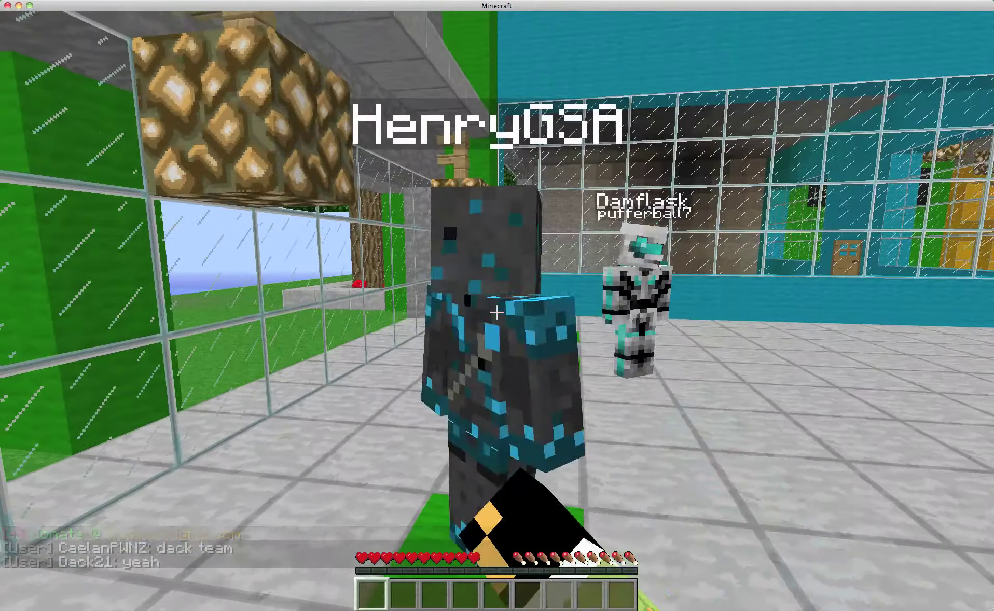
key("t")
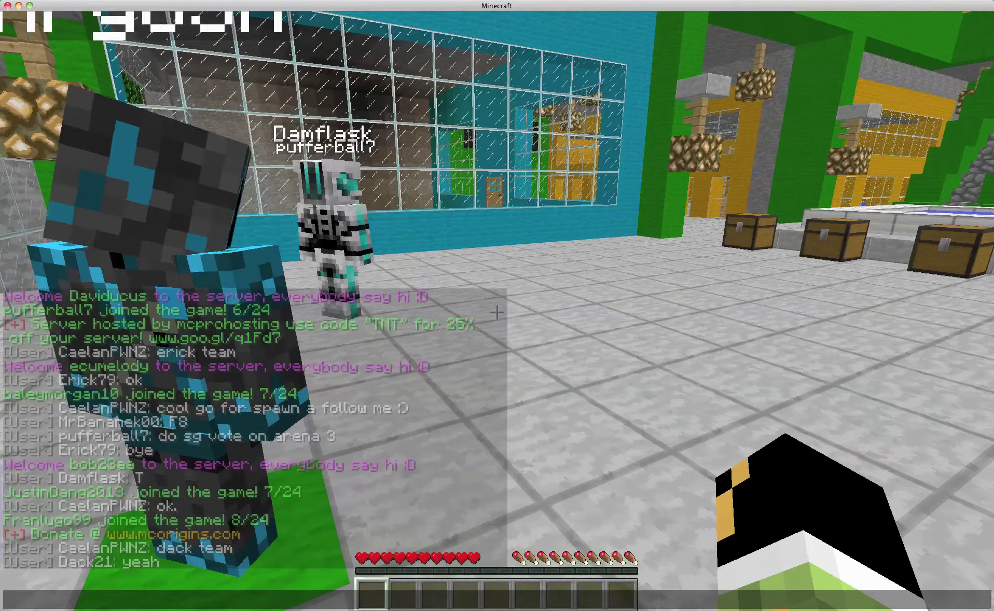
key("Escape")
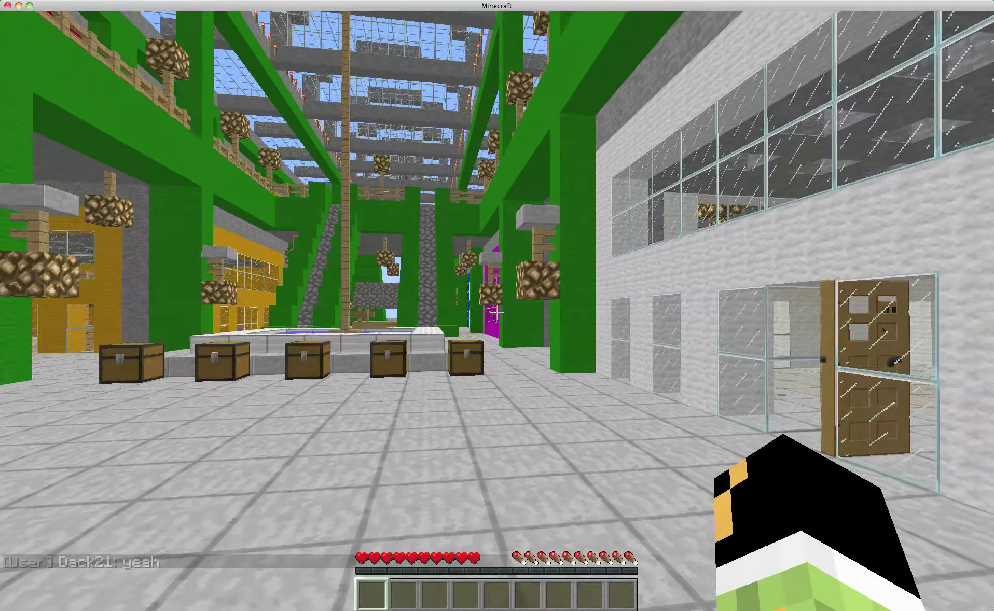
left_click(497, 312)
left_click(497, 312)
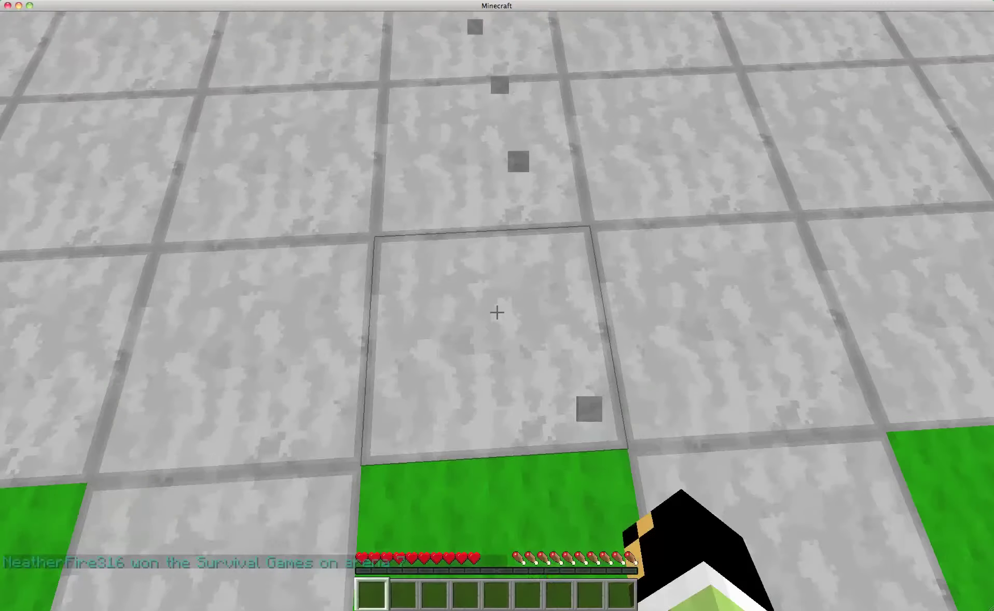
Step: Try breaking a grass block and a stone block on the lobby floor
left_click(497, 312)
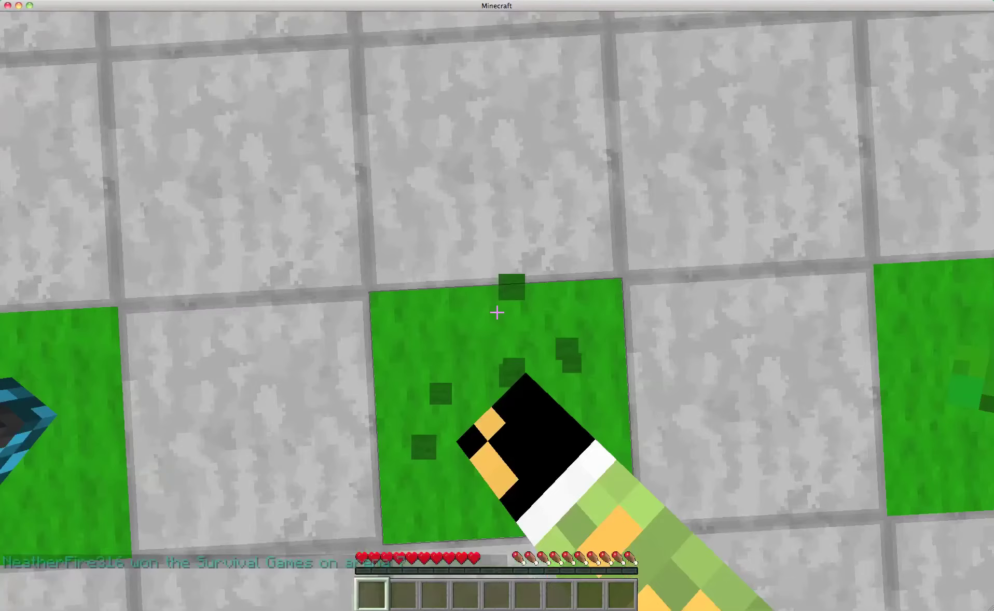
left_click(497, 312)
left_click(497, 311)
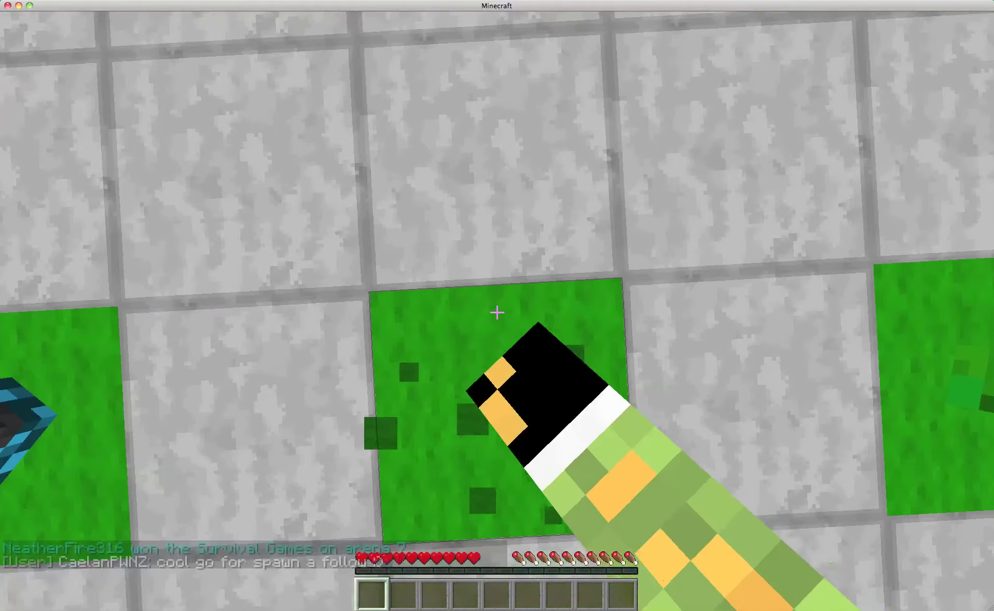
left_click(497, 312)
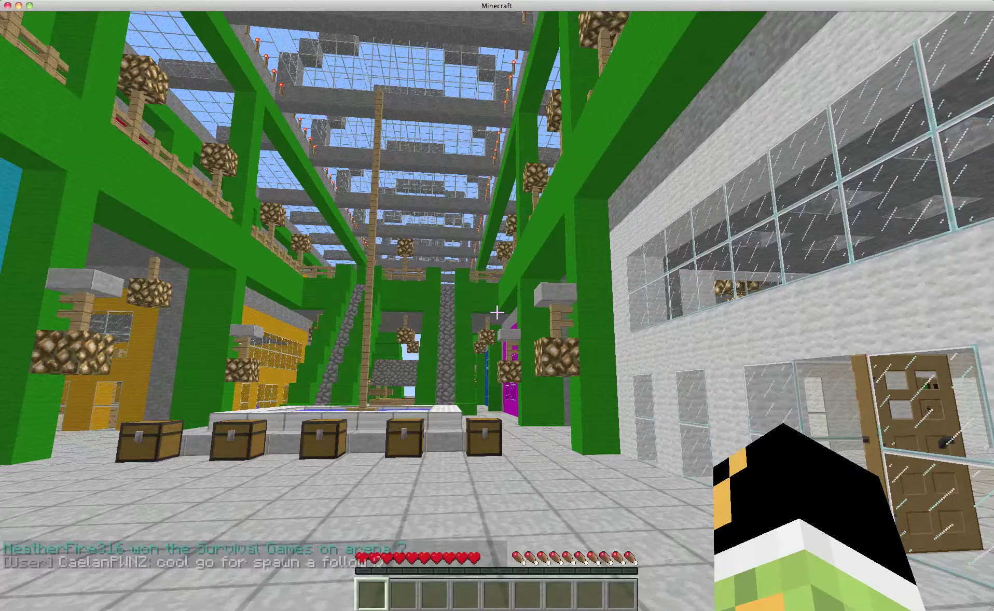
left_click(496, 313)
left_click(497, 312)
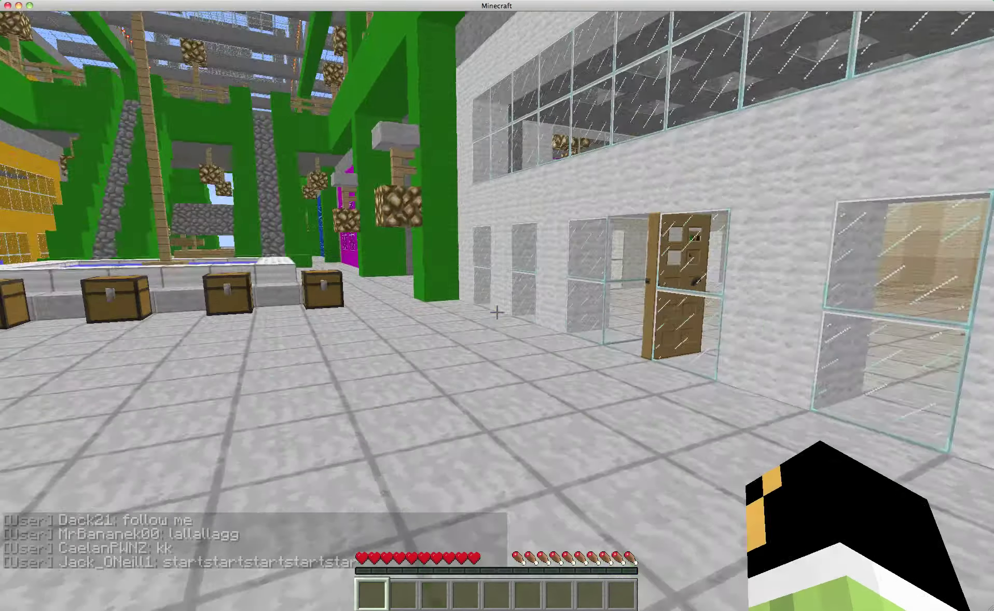
Step: Post a chat message asking the other players to join arena 3
key("t")
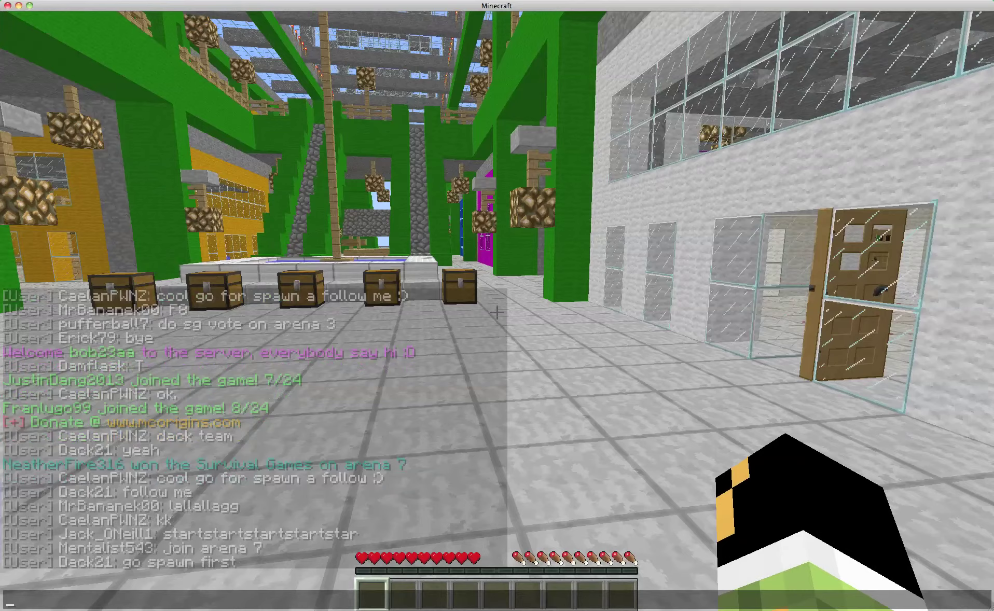
scroll(257, 428, "up", 3)
scroll(256, 428, "up", 1)
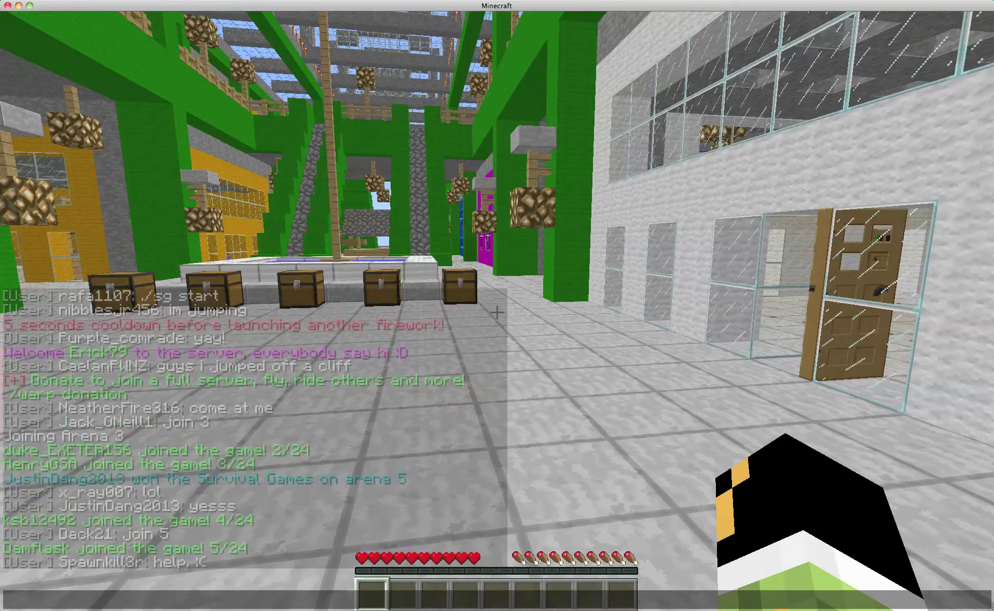
scroll(257, 428, "down", 3)
type("j")
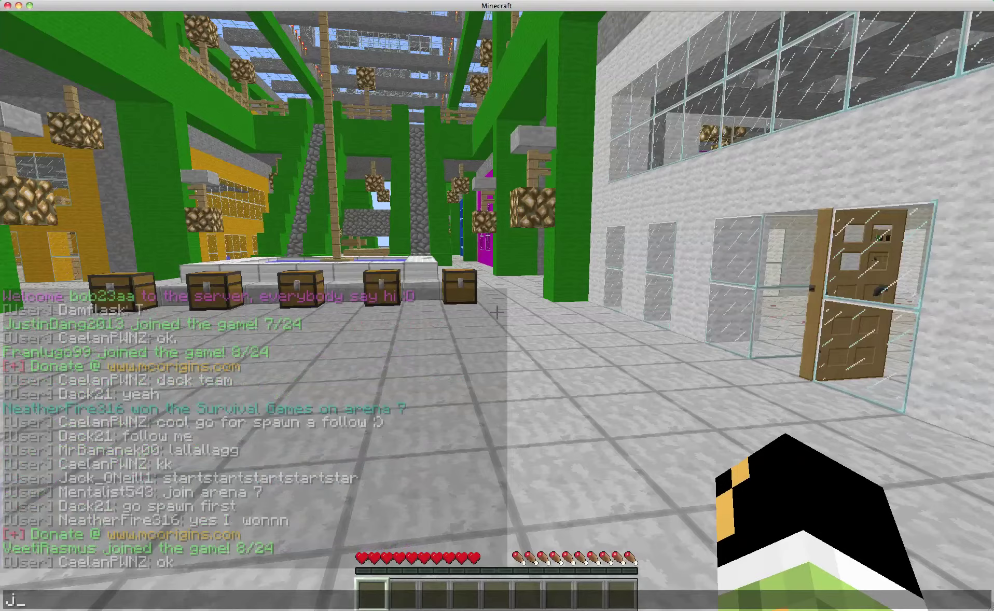
type("oin 3 guys")
type("esses")
key("Return")
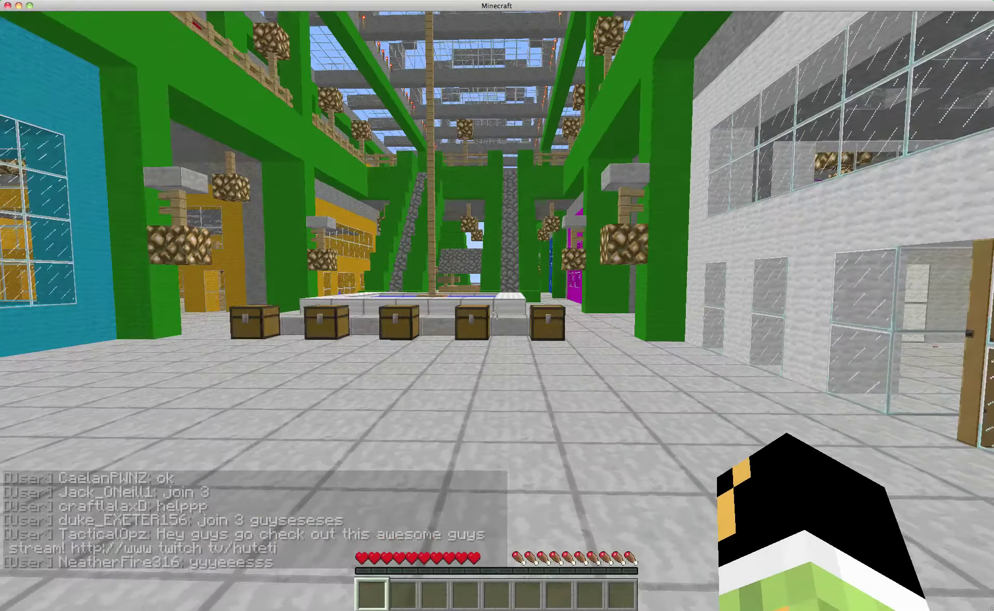
Step: Walk around the lobby past other players and back to the chests by the fountain
left_click(497, 311)
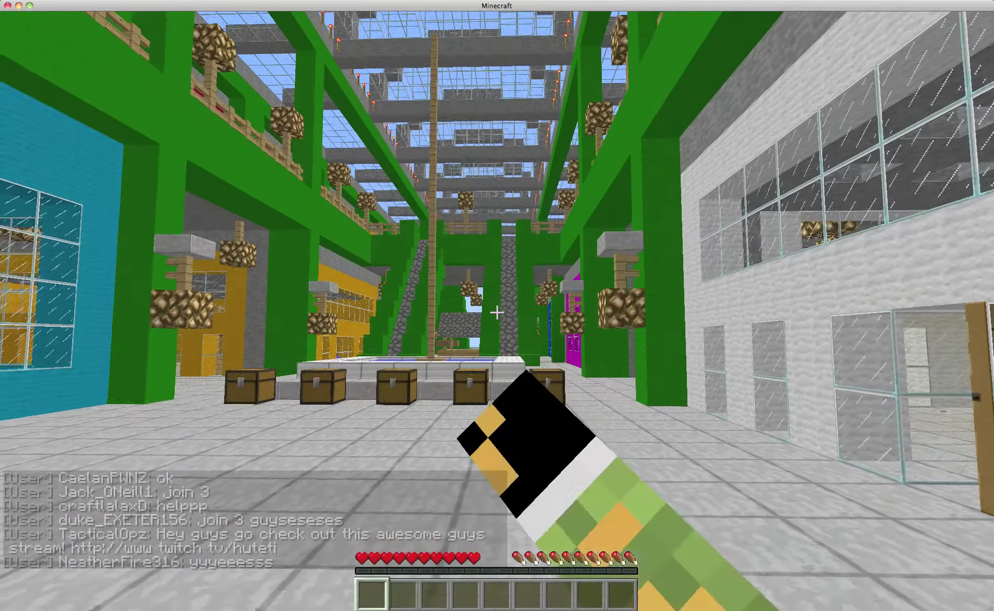
key("w")
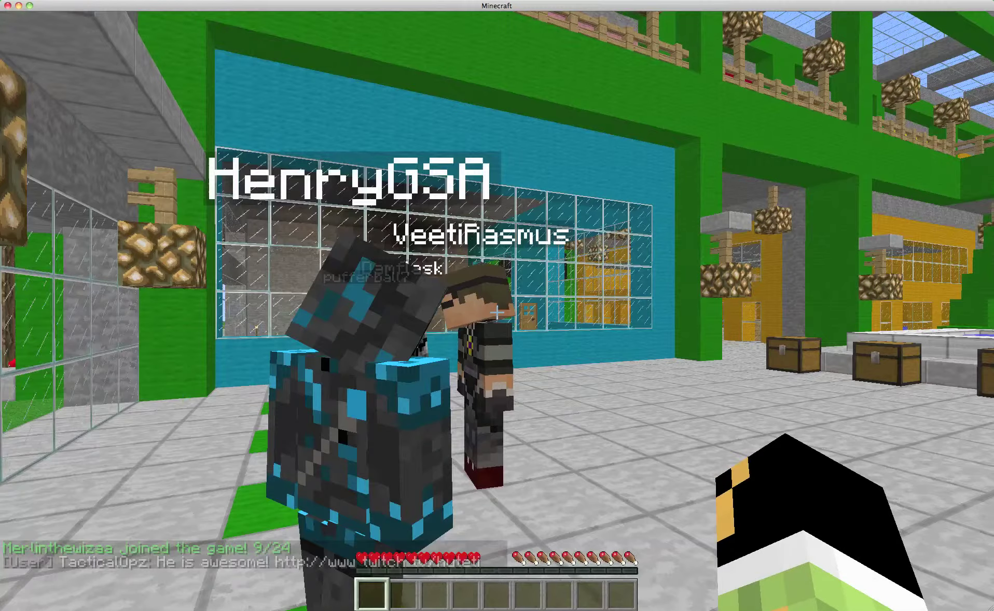
key("w")
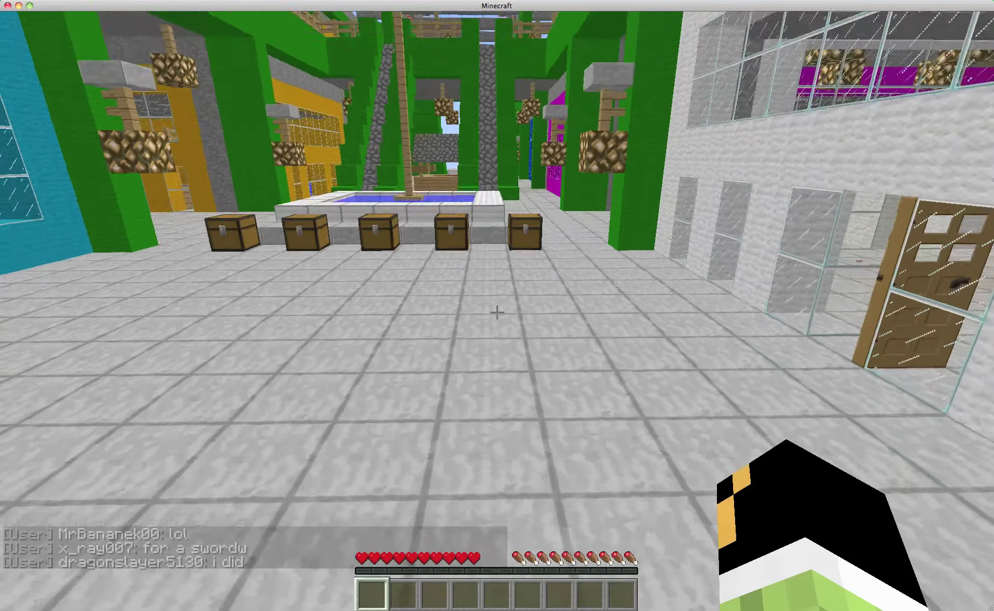
Step: Shuffle back and forth at the chests until the chat countdown reaches 0
key("s")
key("w")
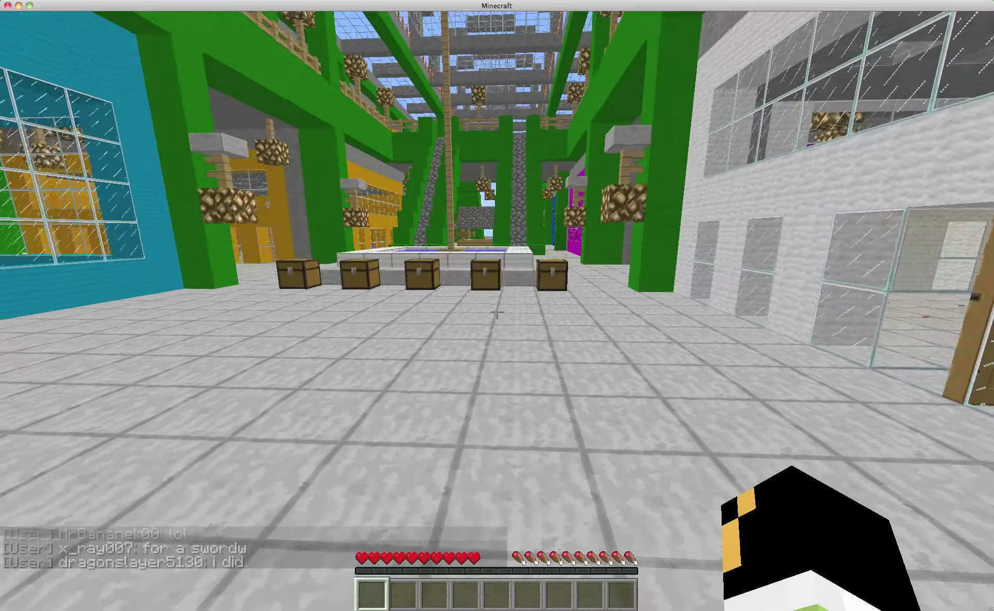
key("s")
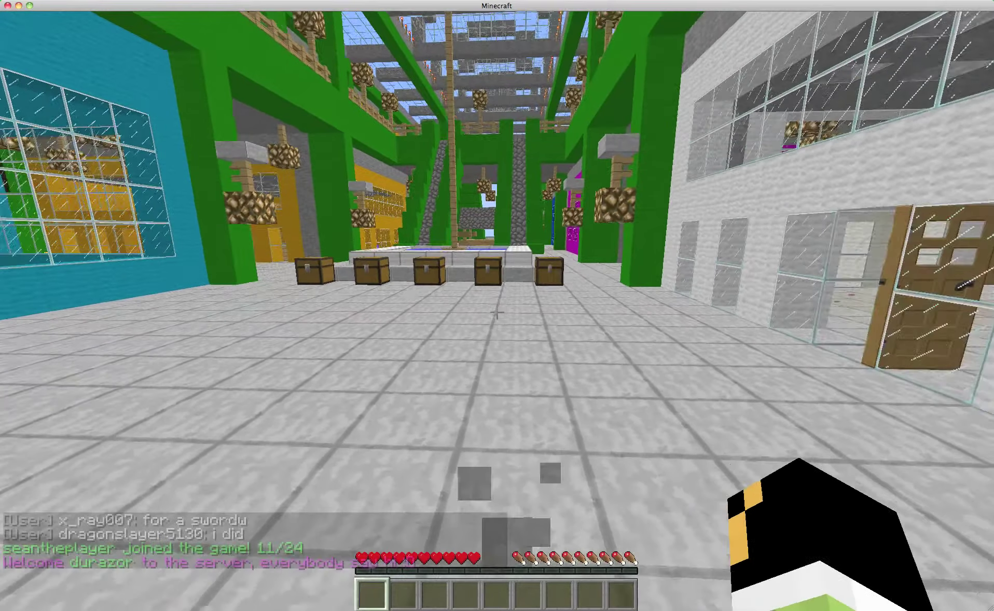
key("w")
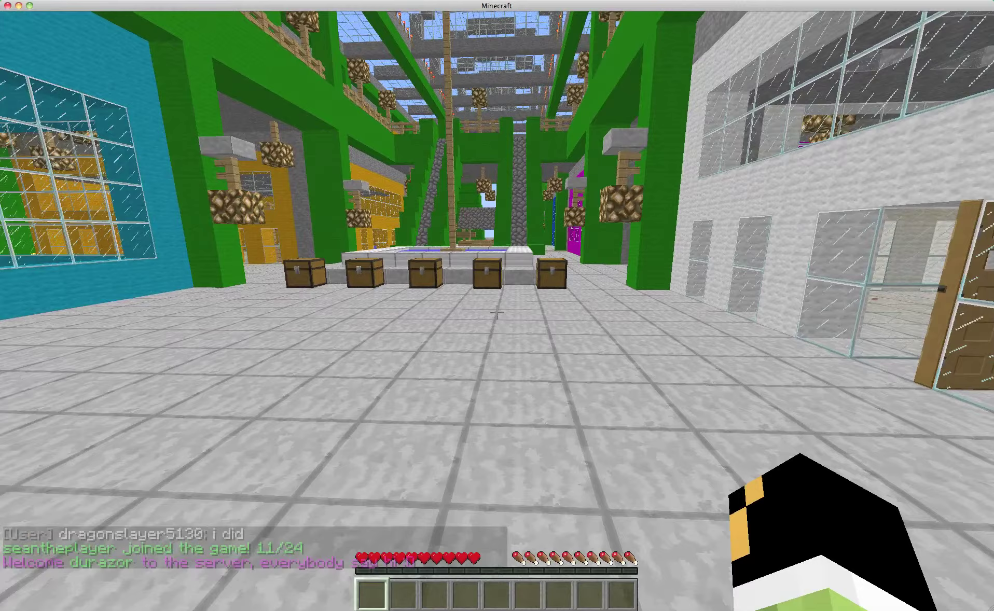
key("w")
key("s")
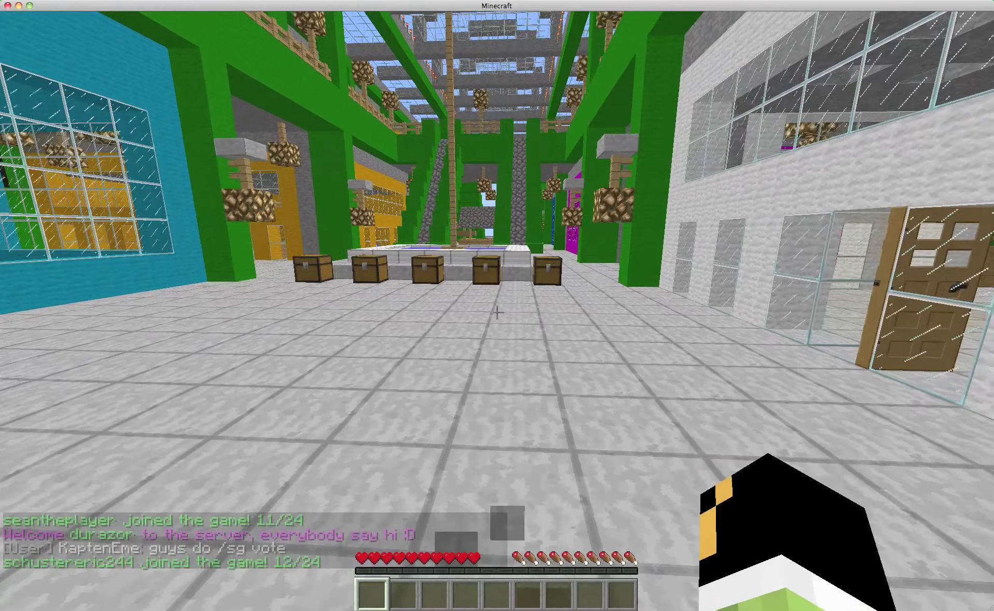
key("w")
key("w")
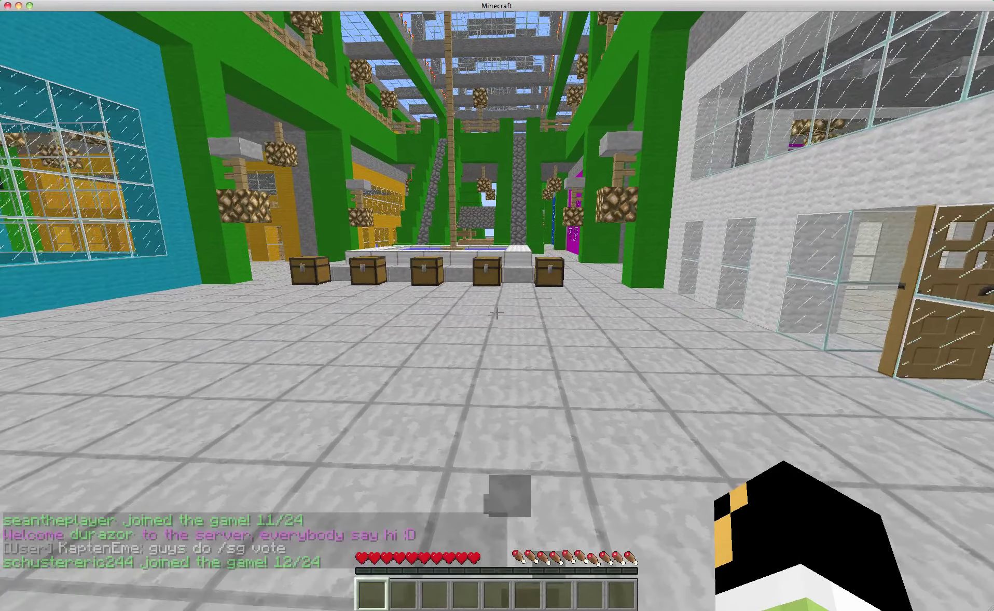
key("w")
key("w")
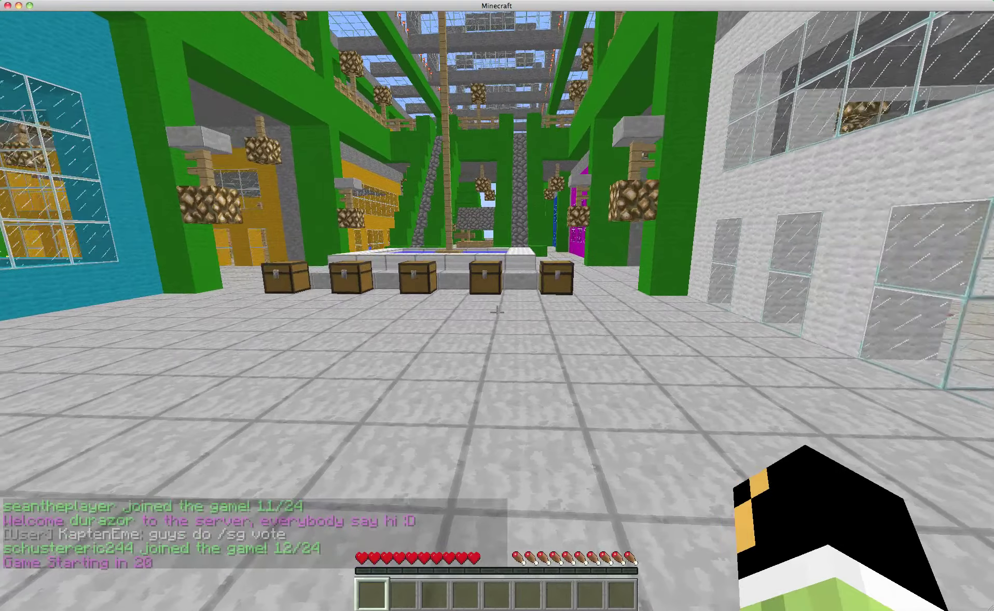
key("s")
key("w")
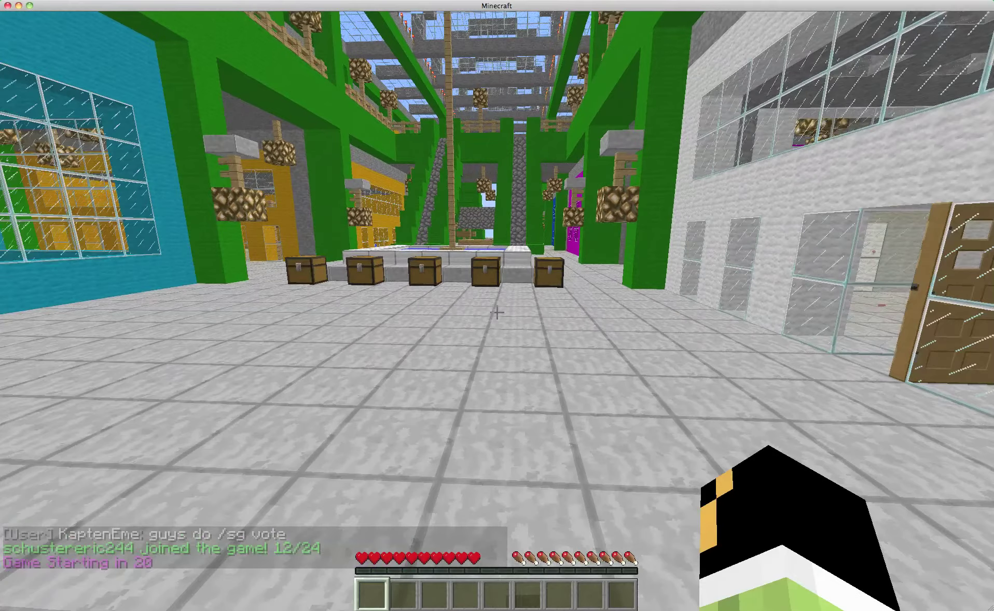
key("w")
key("w")
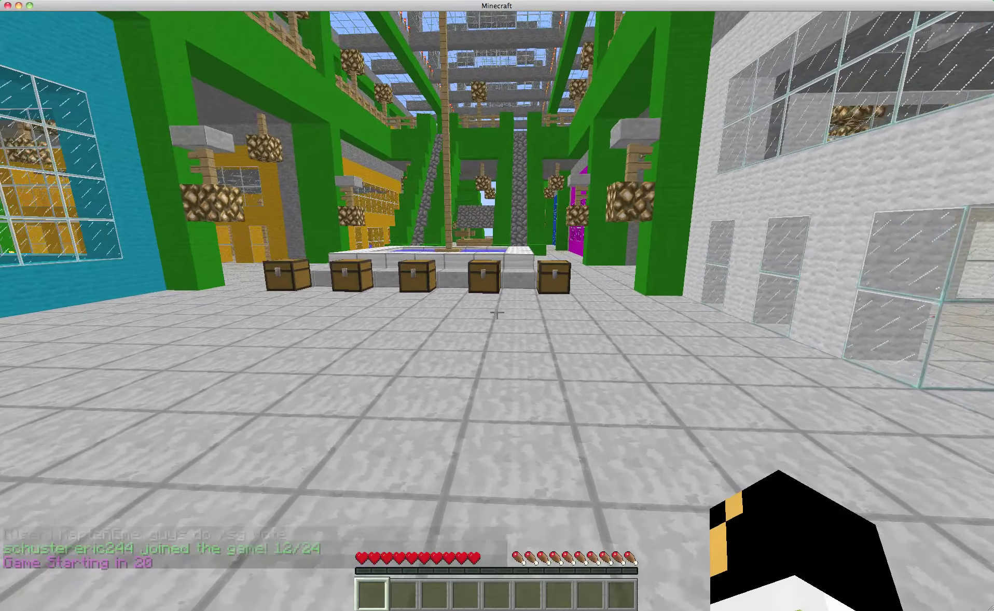
key("w")
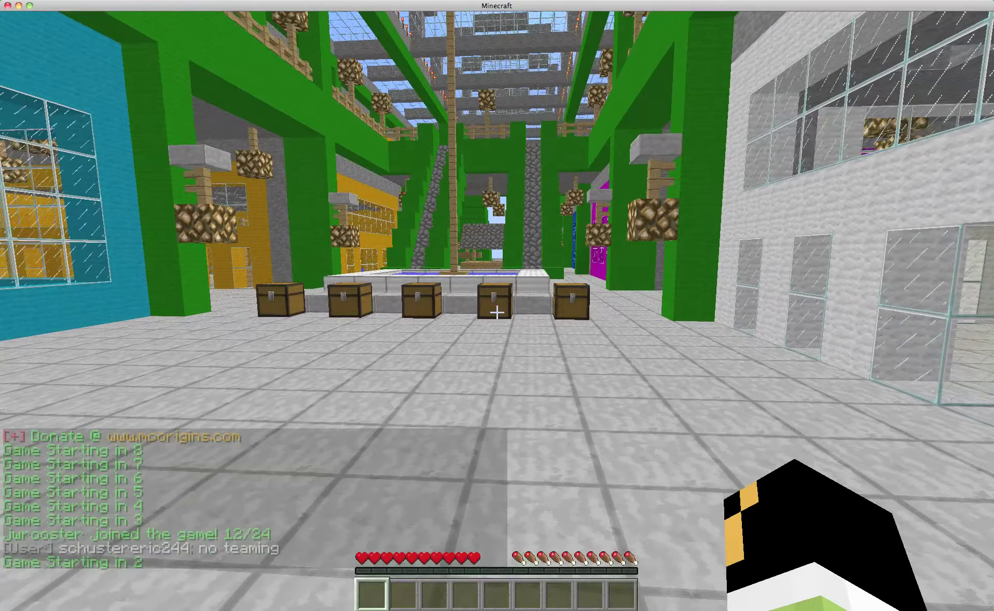
Step: Loot the leather pants, boots and flint and steel from the nearest chest
key("w")
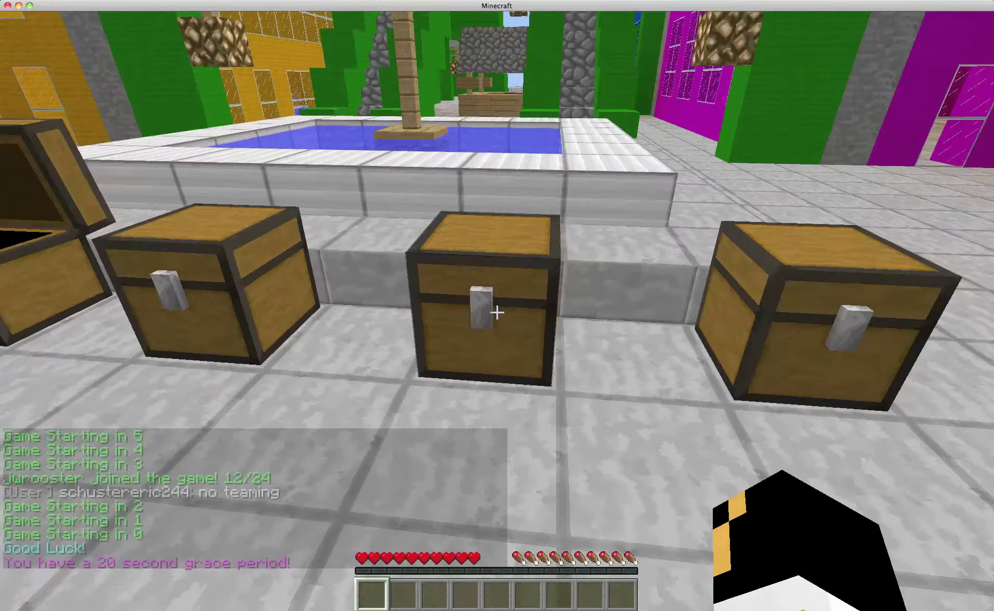
right_click(497, 311)
left_click(517, 223, "shift")
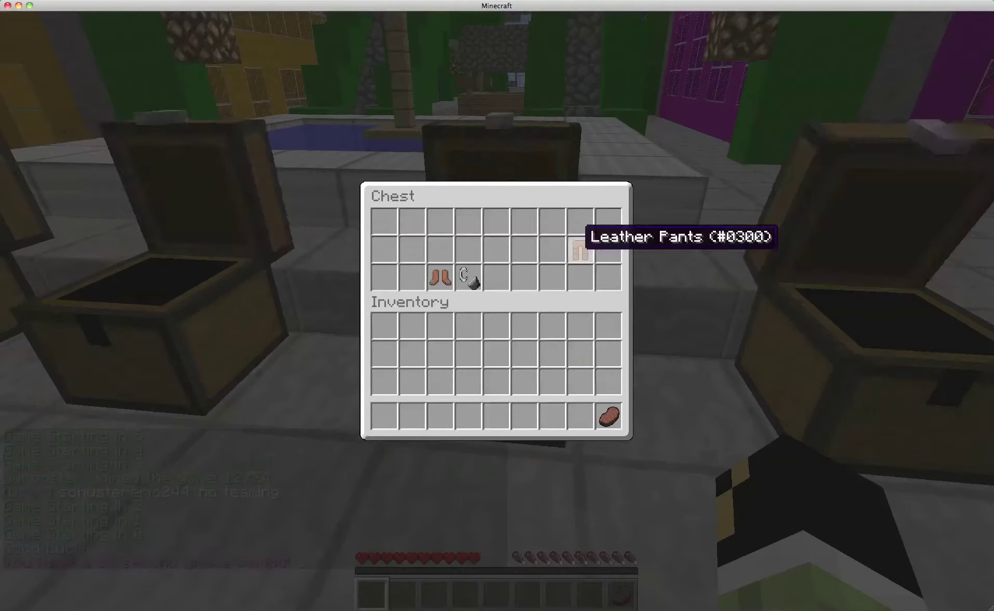
left_click(580, 250, "shift")
left_click(439, 277, "shift")
left_click(469, 277, "shift")
key("Escape")
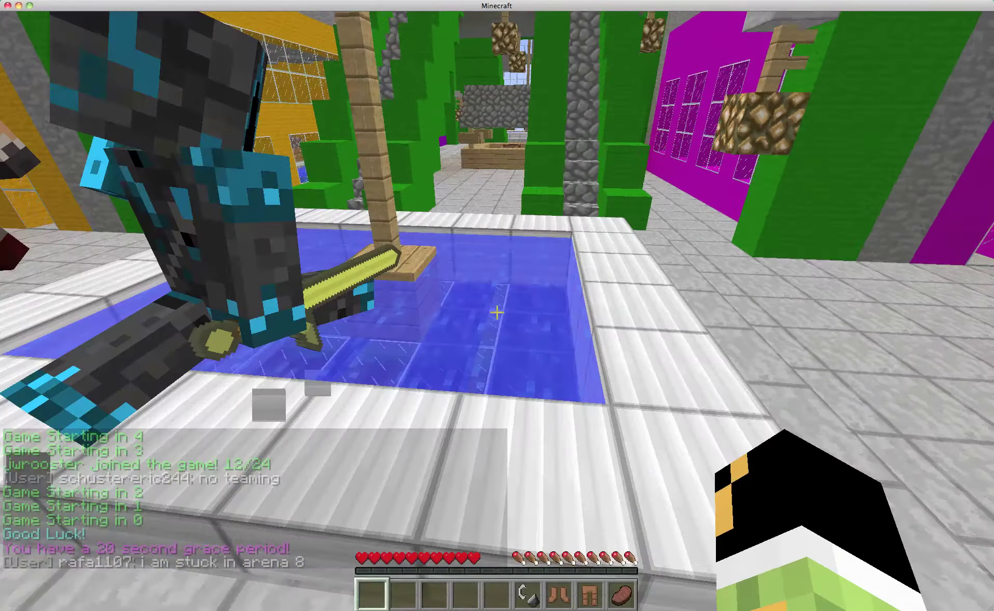
Step: Put on the leather pants from hotbar slot 8 and move into the library shop
key("8")
right_click(497, 311)
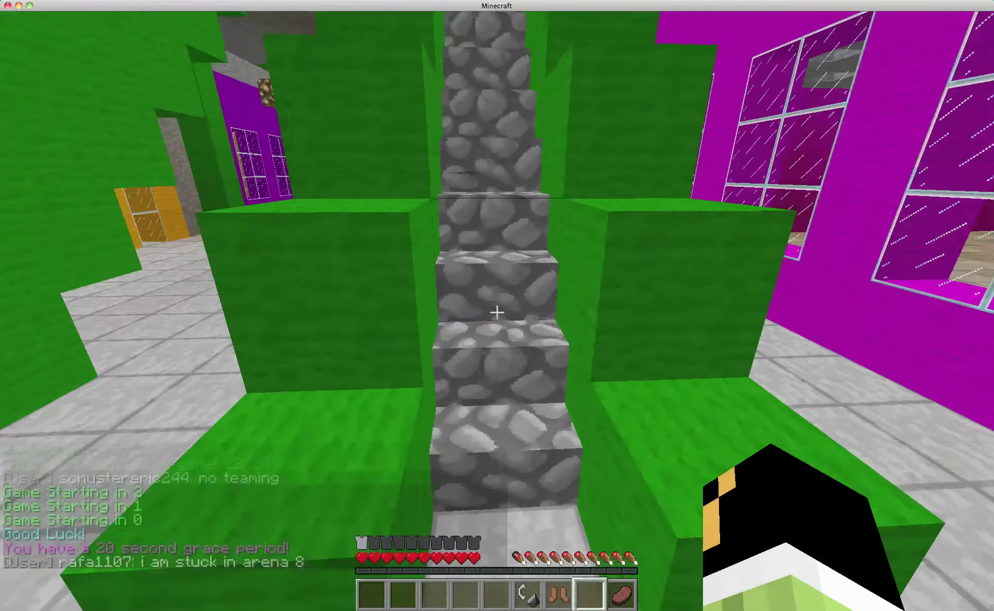
key("7")
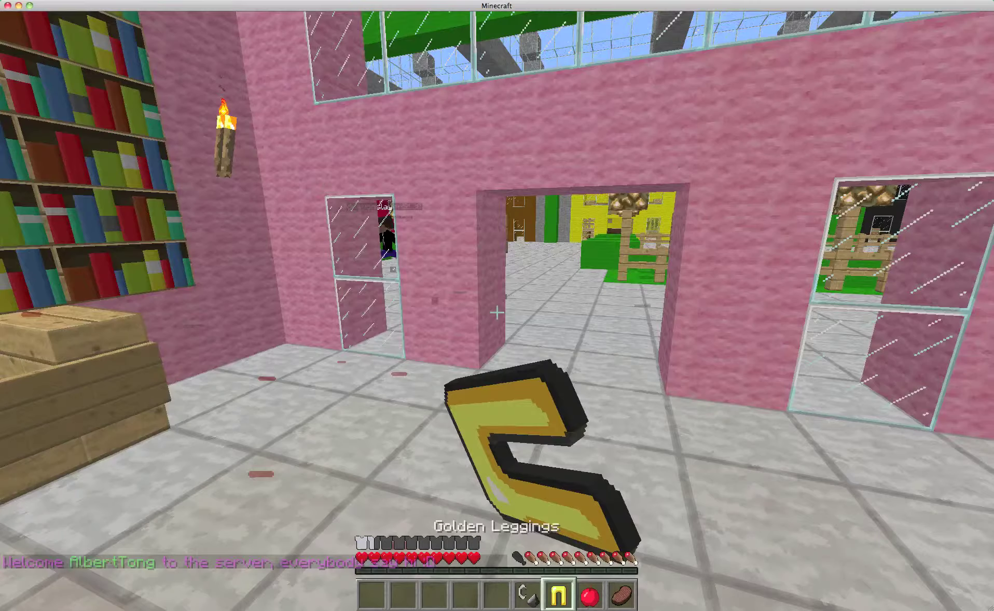
Step: Walk the green corridor to the Doggy Adoption shop counter, holding flint and steel
key("w")
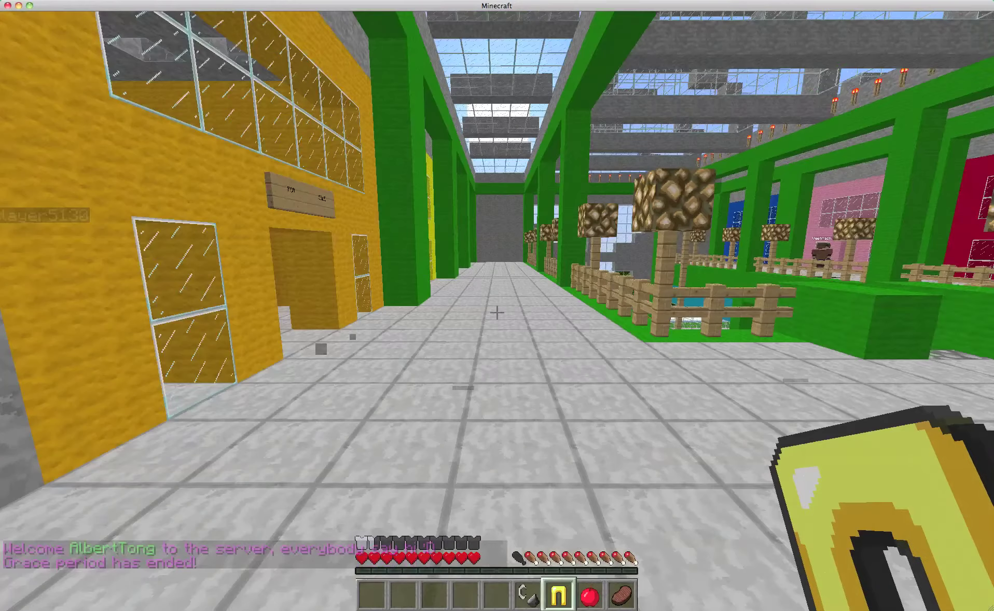
key("w")
key("w")
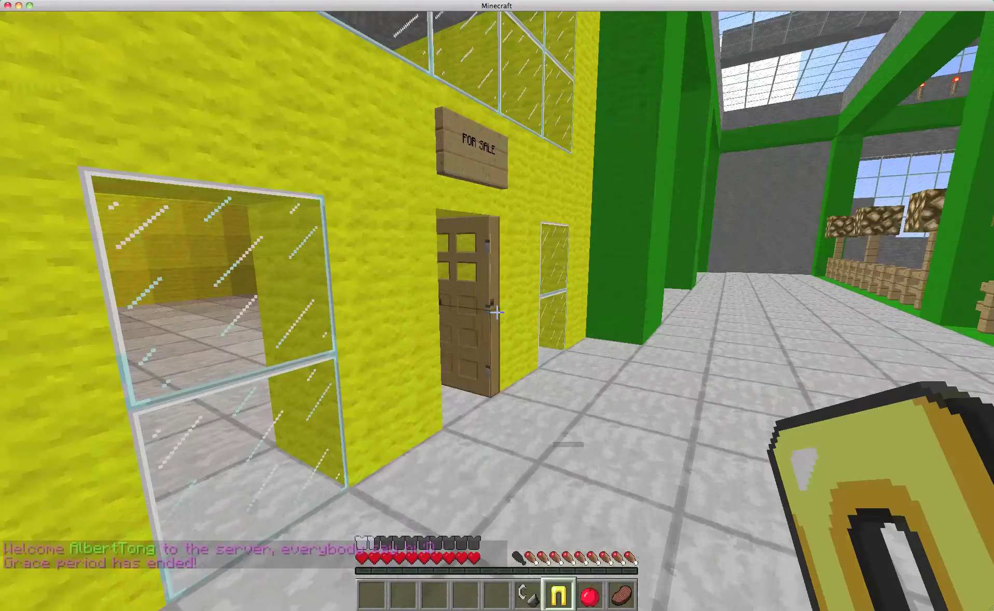
key("w")
key("4")
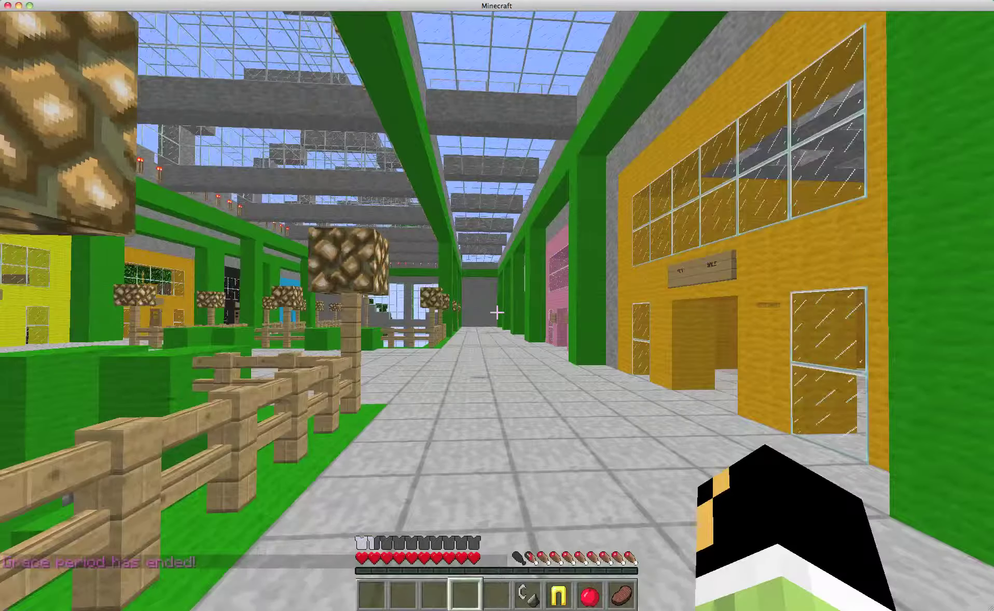
key("w")
key("6")
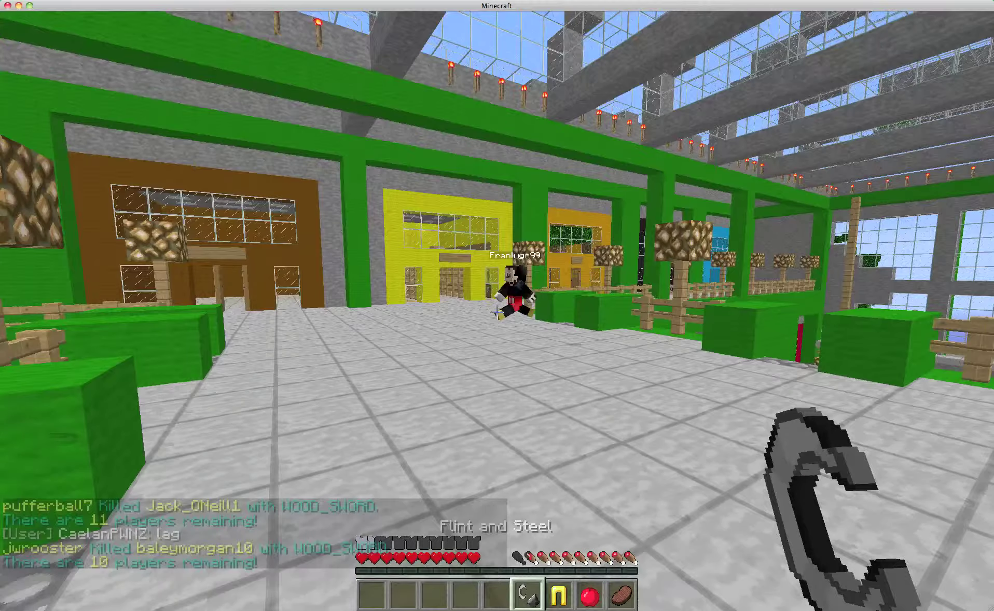
key("w")
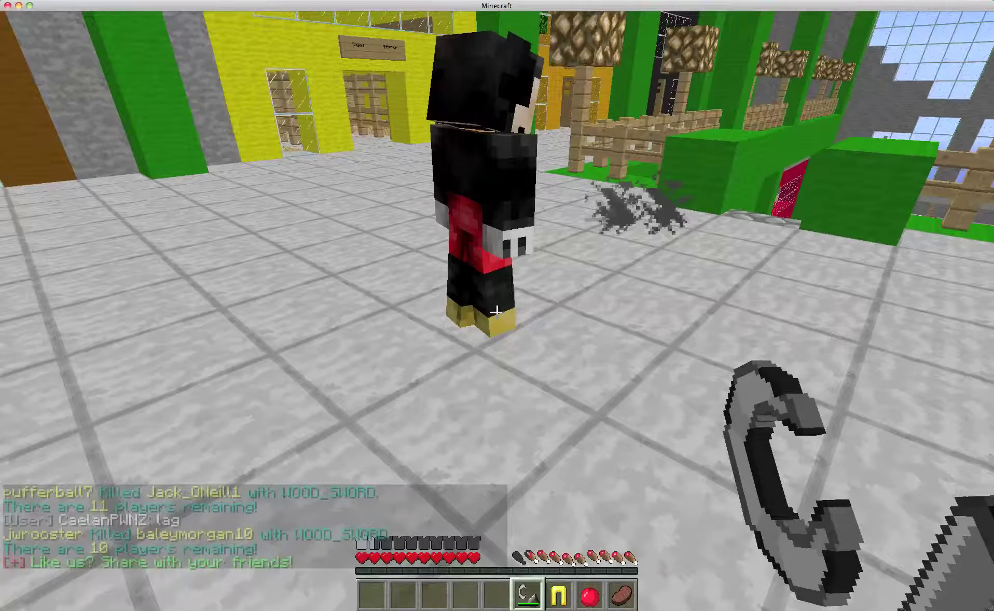
key("w")
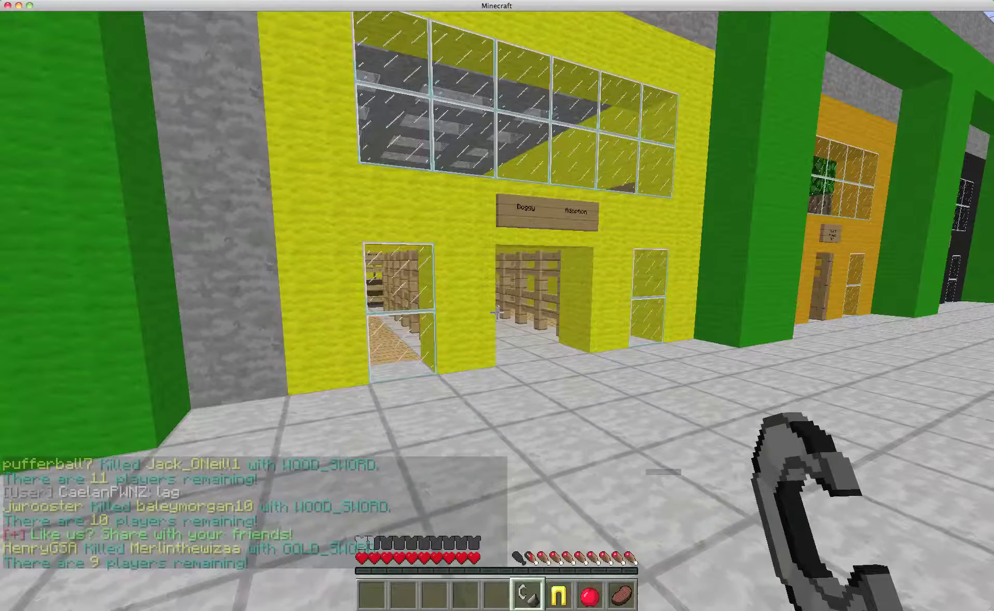
key("w")
key("w")
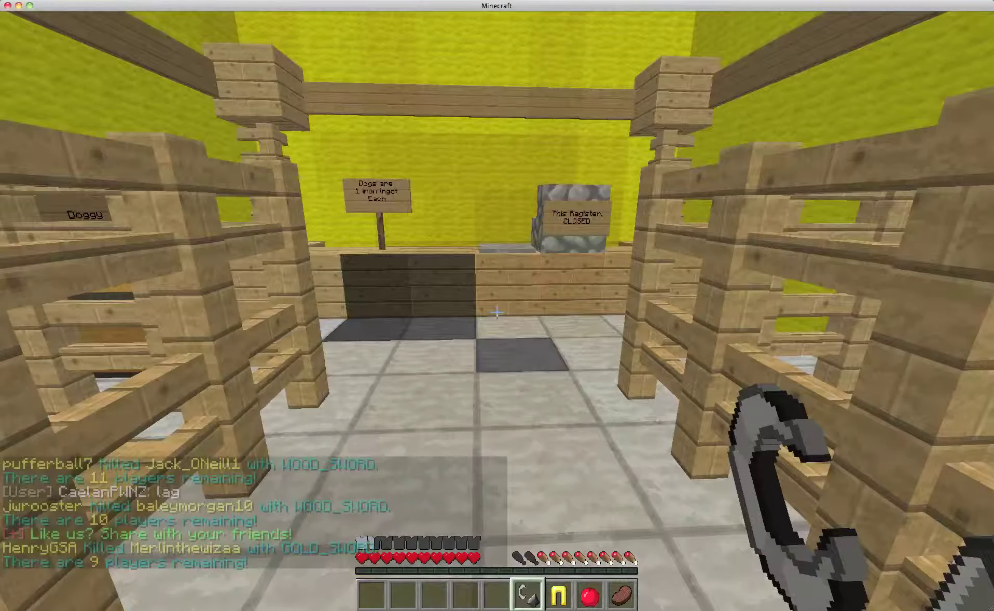
key("w")
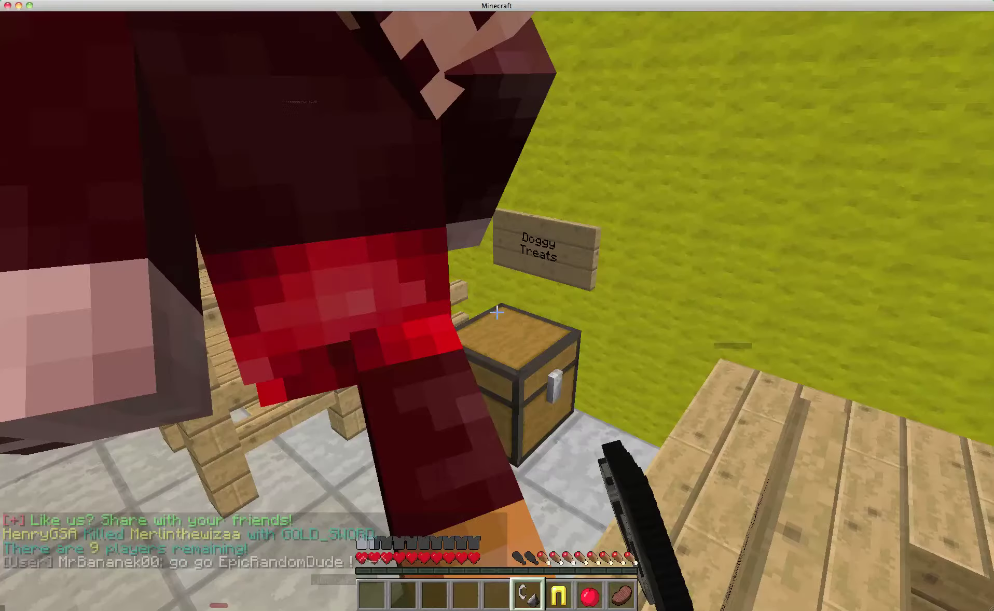
Step: Take two swords, arrows and cooked porkchops from the Doggy Treats chest; hold the porkchops
right_click(497, 310)
left_click(469, 250, "shift")
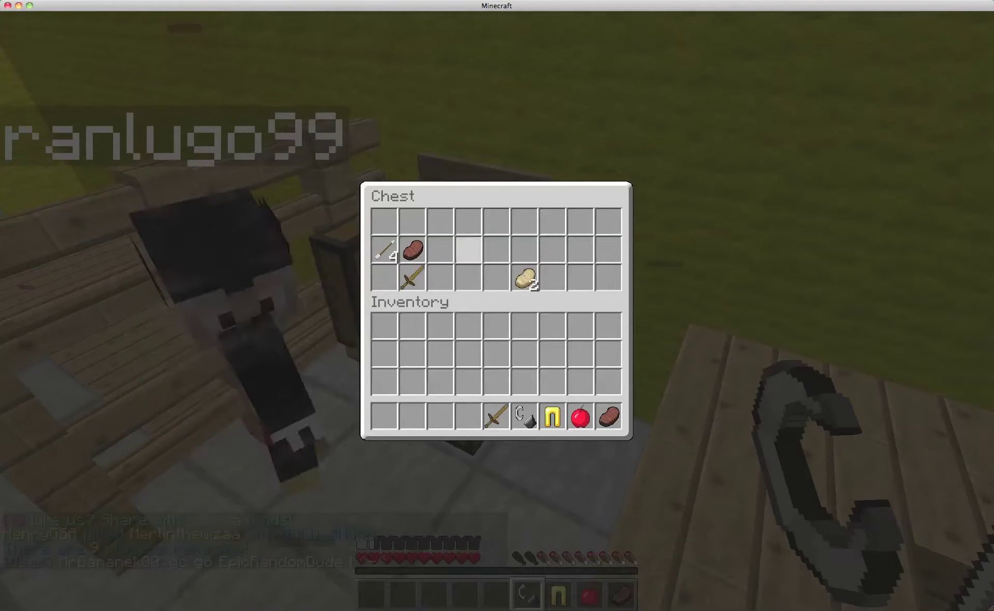
left_click(412, 250, "shift")
left_click(384, 250, "shift")
left_click(413, 277, "shift")
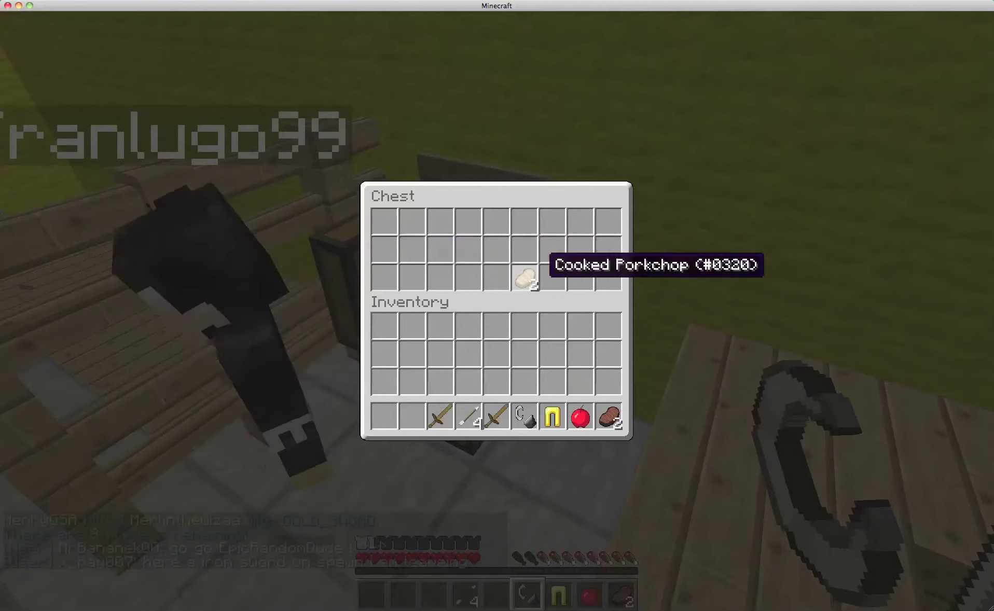
left_click(525, 278, "shift")
key("Escape")
key("2")
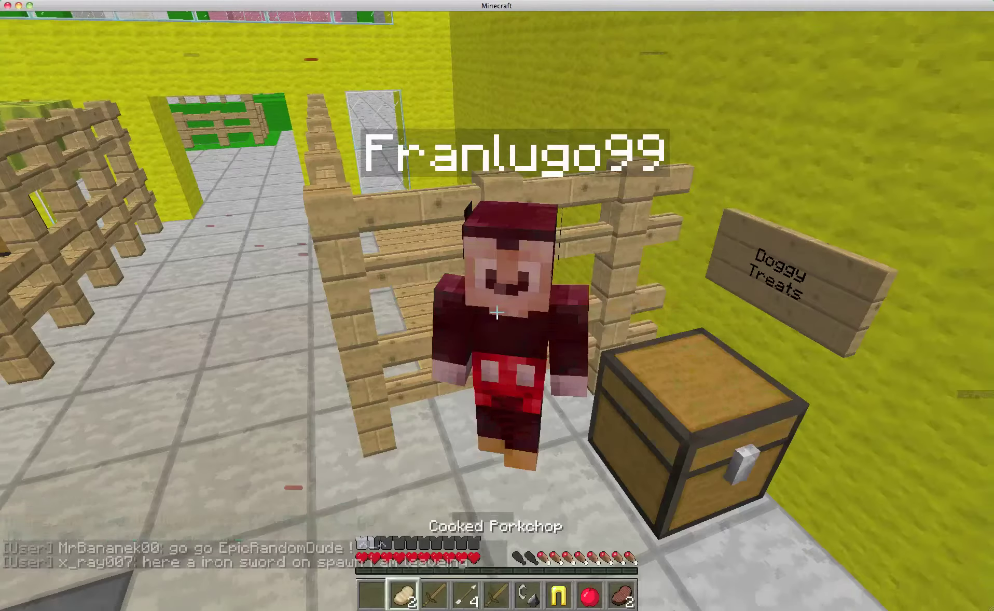
Step: Eat an apple, then switch to the wooden sword in hotbar slot 3
key("8")
right_click(497, 311)
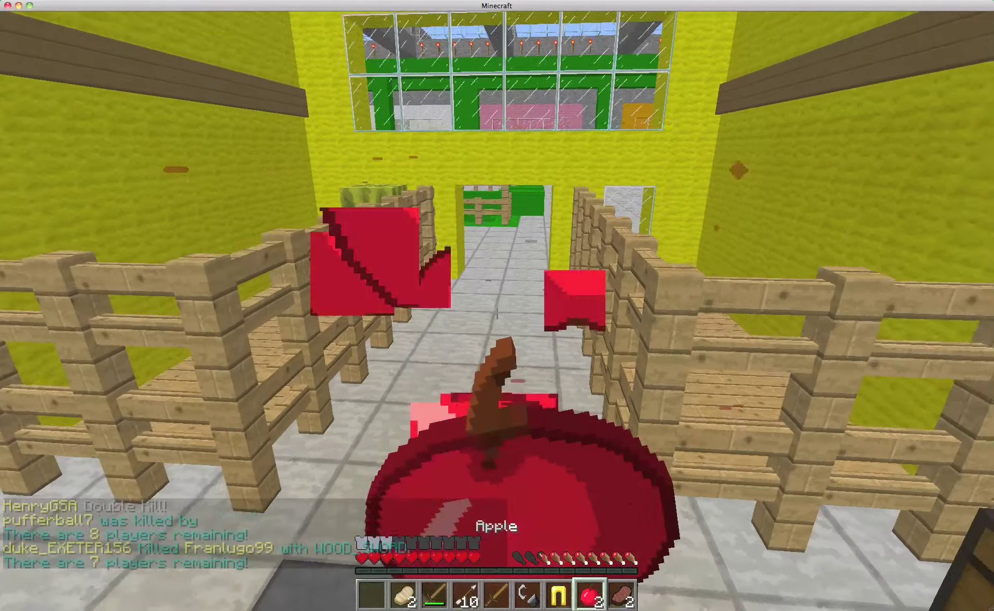
key("w")
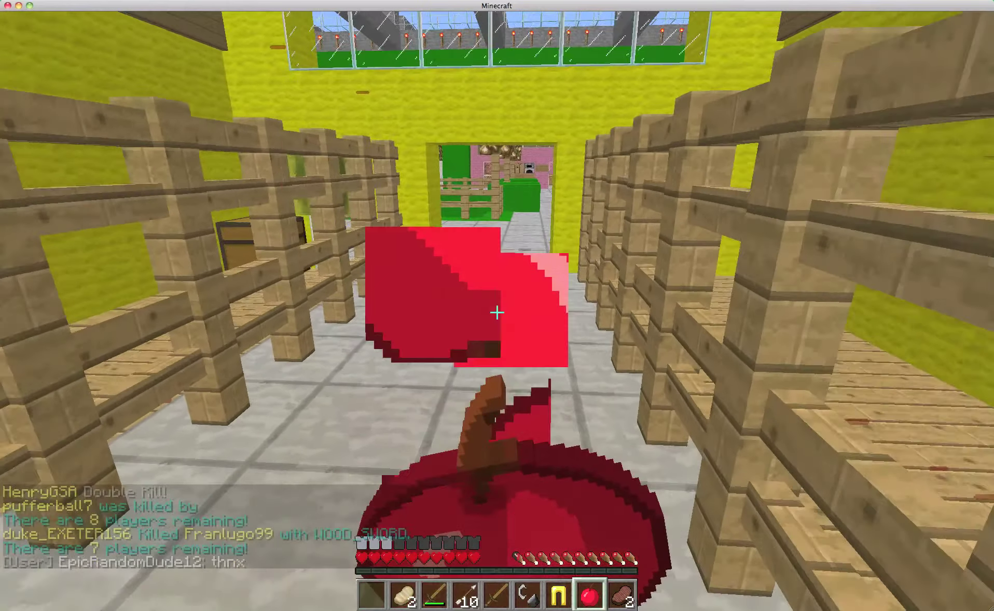
key("3")
key("e")
key("e")
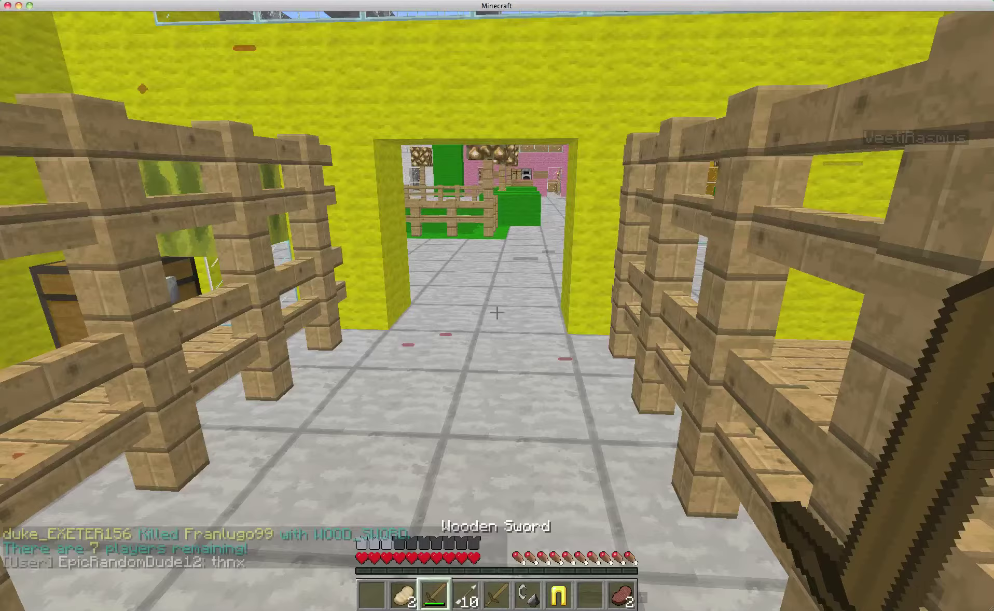
key("w")
key("w")
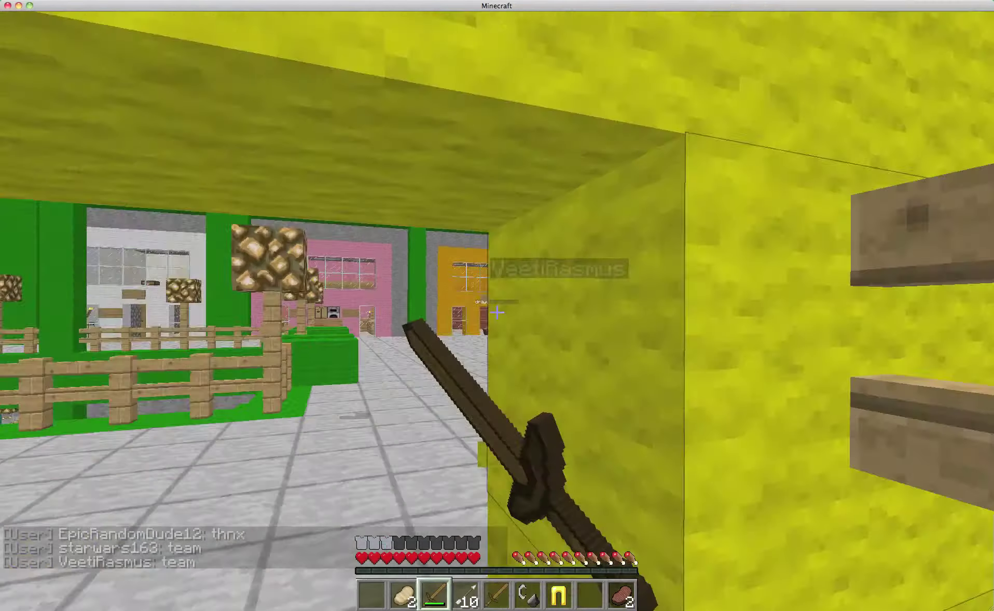
Step: Attack the other player at the shop doorway and push along the corridor
left_click(497, 313)
left_click(497, 313)
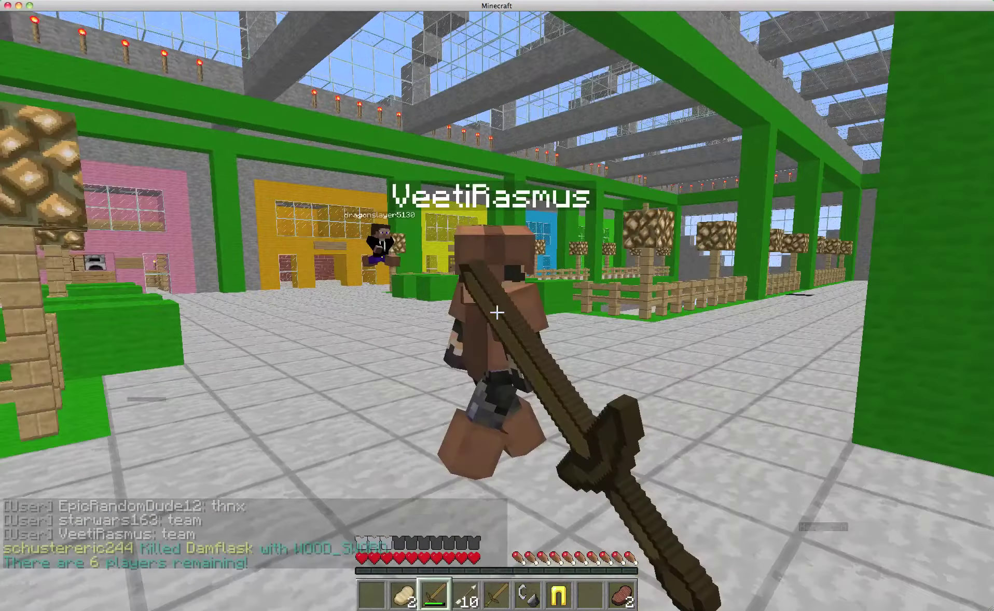
left_click(497, 312)
left_click(497, 312)
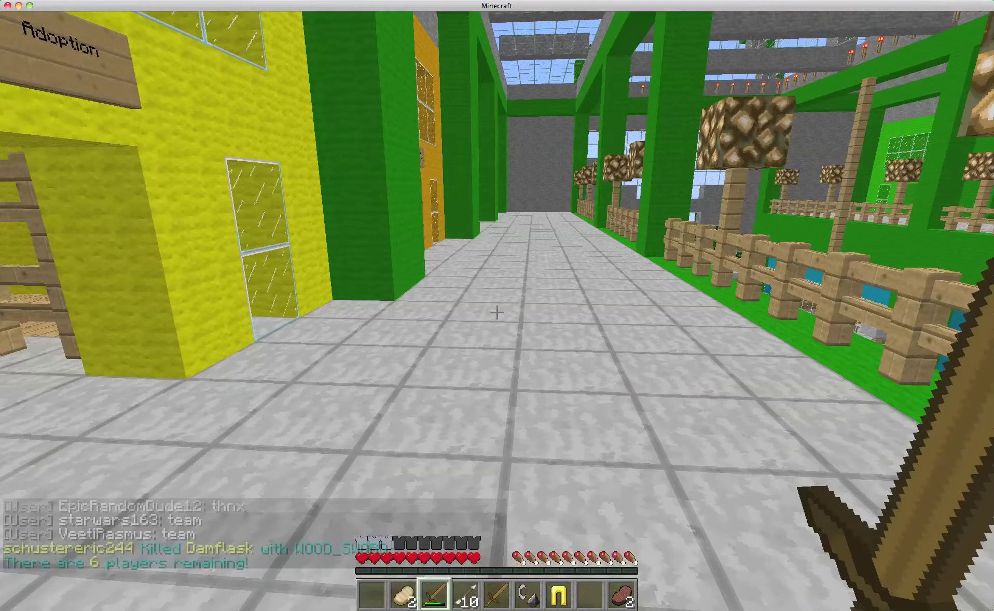
key("w")
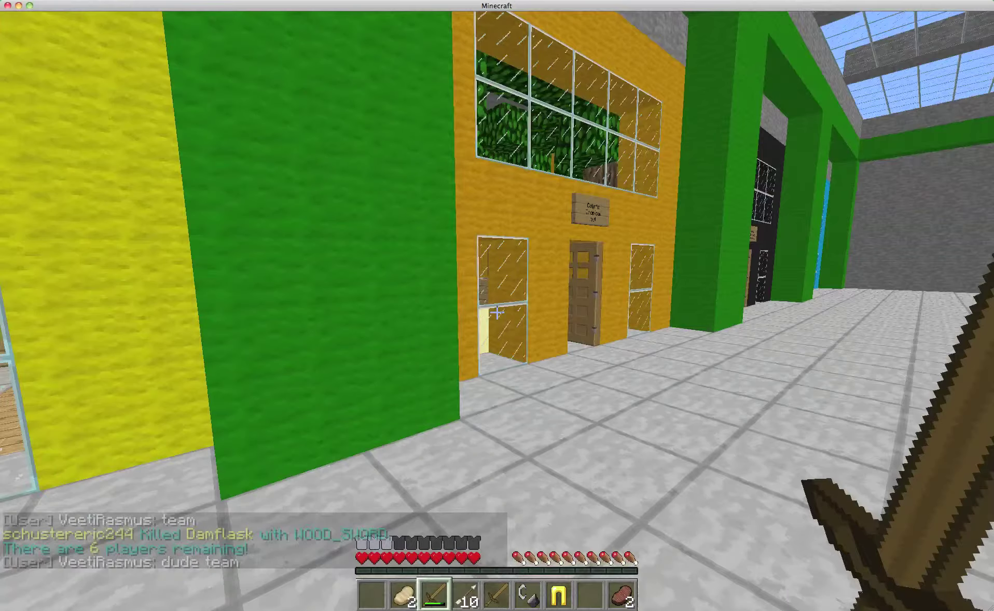
left_click(497, 311)
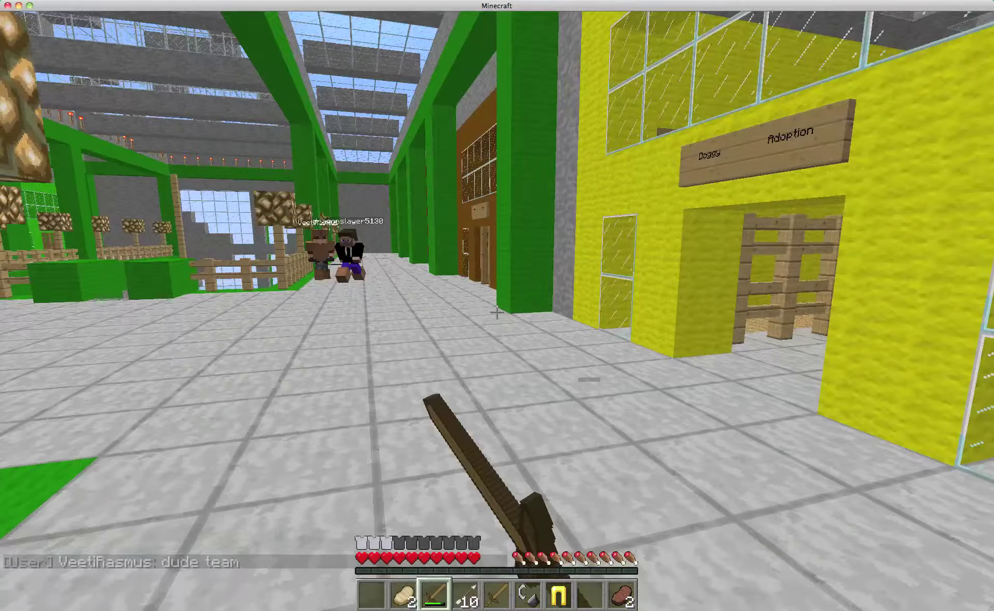
key("s")
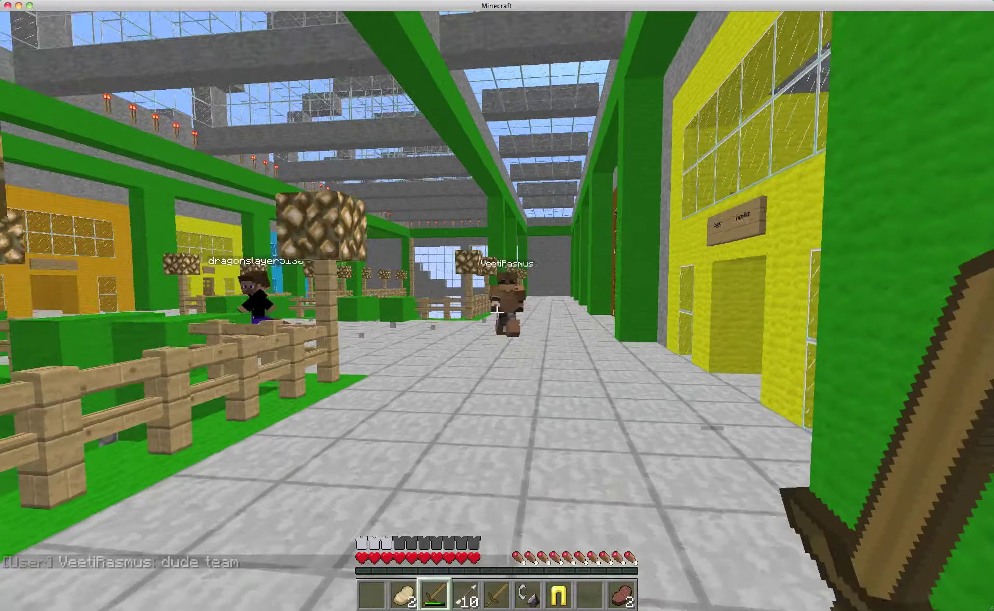
key("w")
left_click(497, 310)
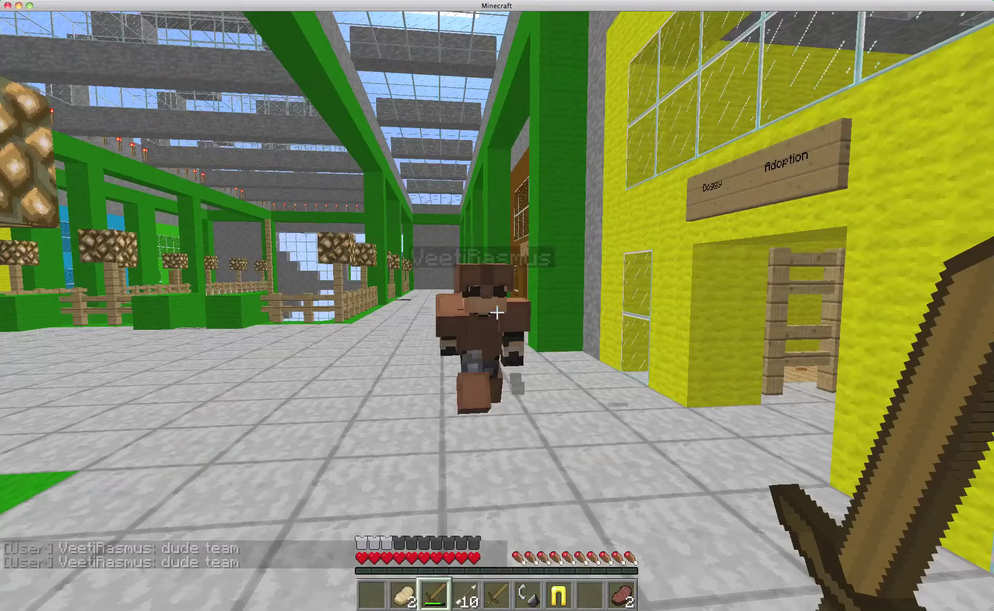
Step: Hit VeetiRasmus repeatedly at close range
left_click(497, 312)
left_click(497, 312)
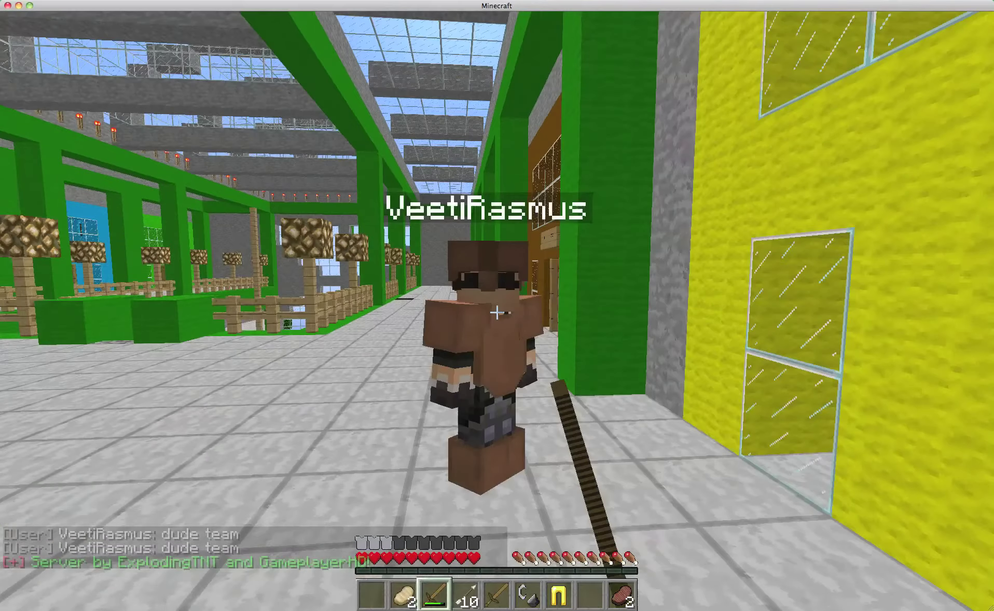
left_click(497, 312)
left_click(497, 312)
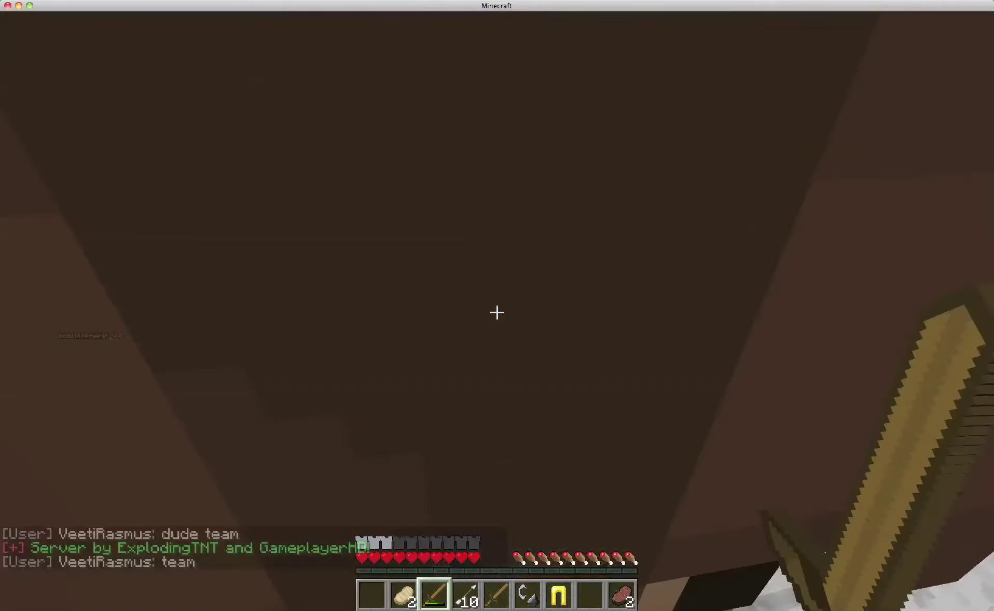
left_click(497, 313)
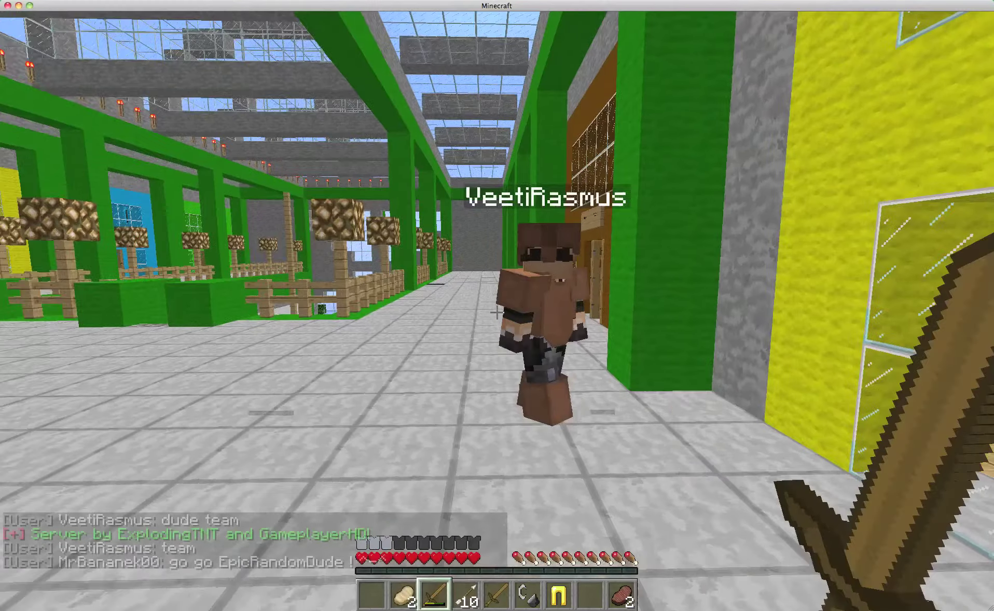
left_click(497, 312)
type("e")
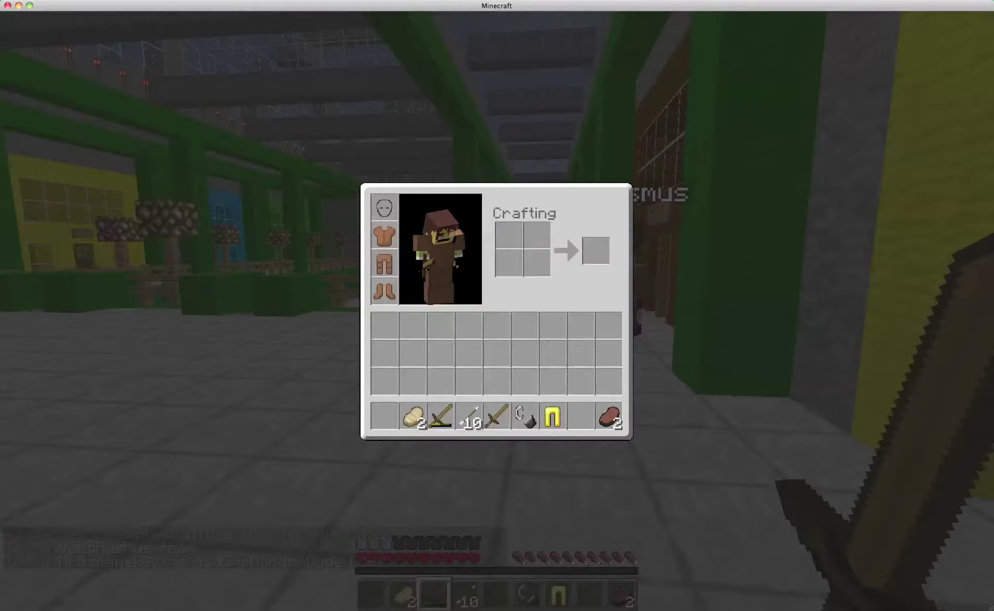
type("etye")
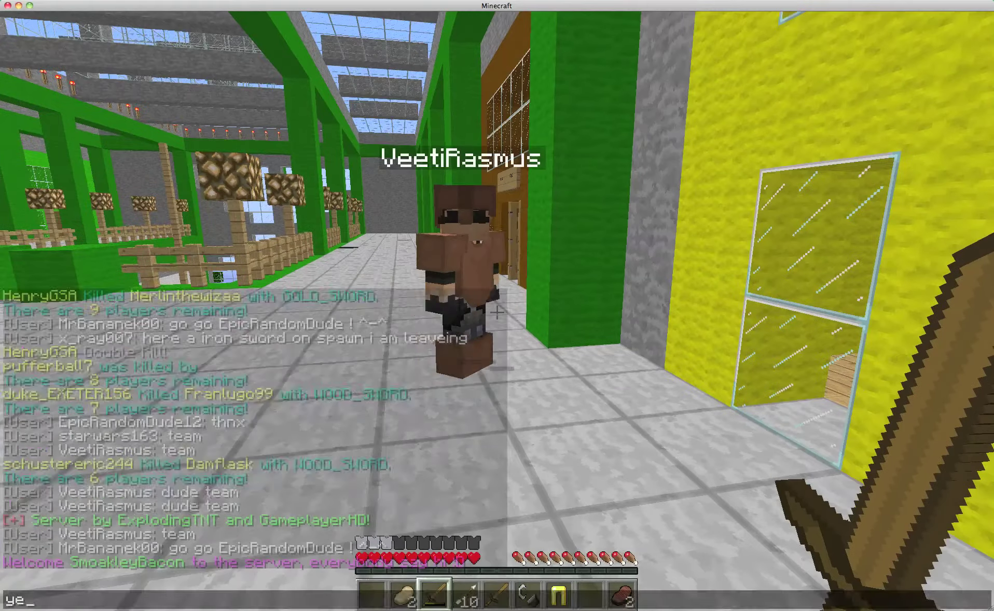
key("Return")
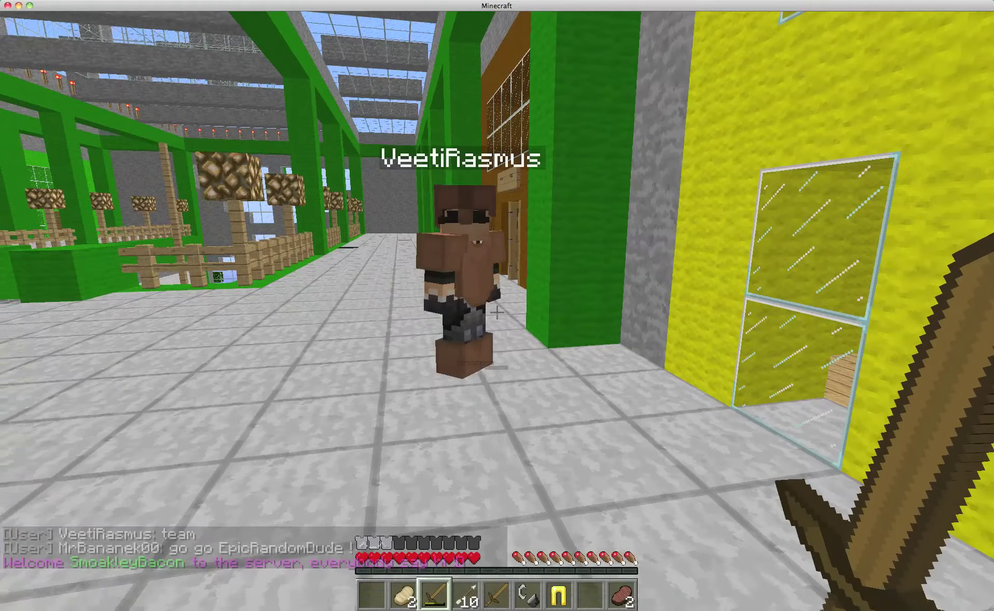
key("w")
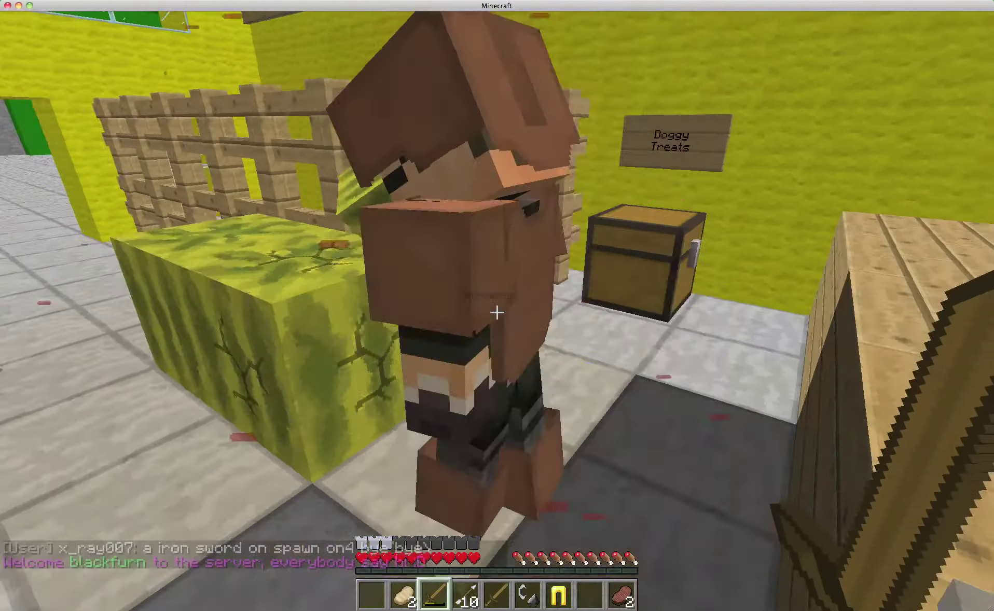
Step: Finish attacking the player and break the melon block
left_click(497, 312)
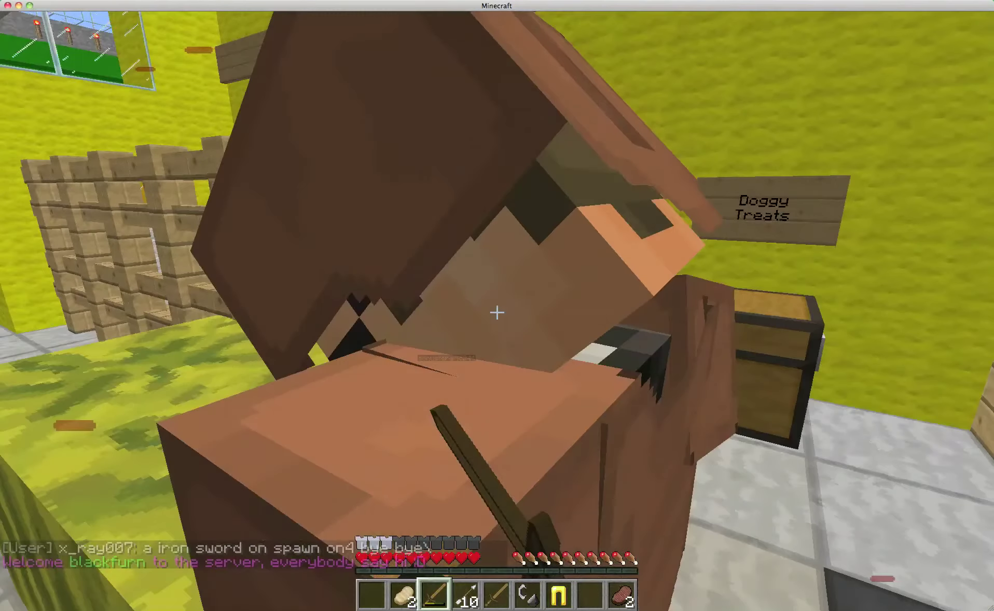
left_click(497, 312)
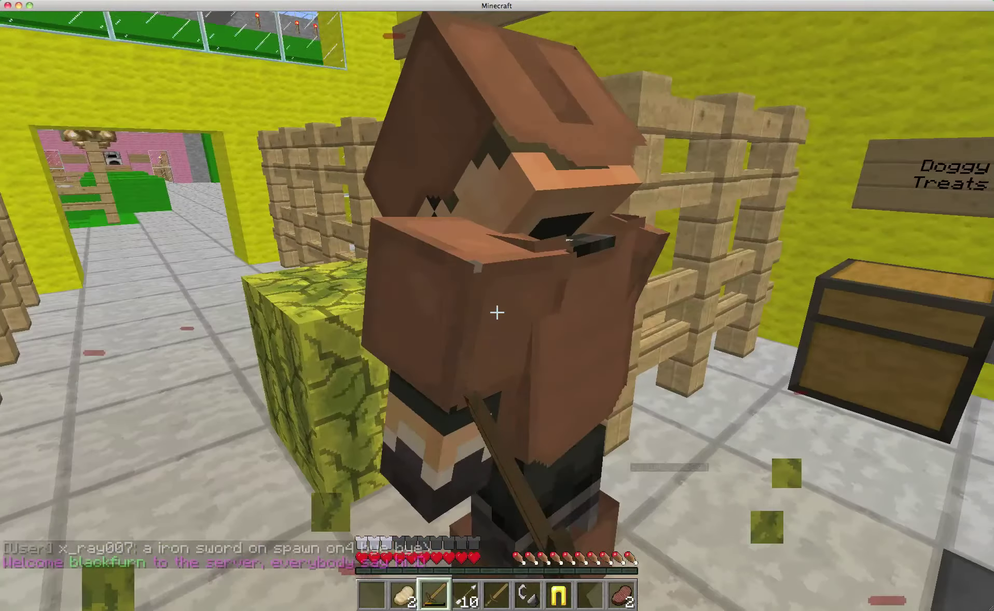
left_click(497, 311)
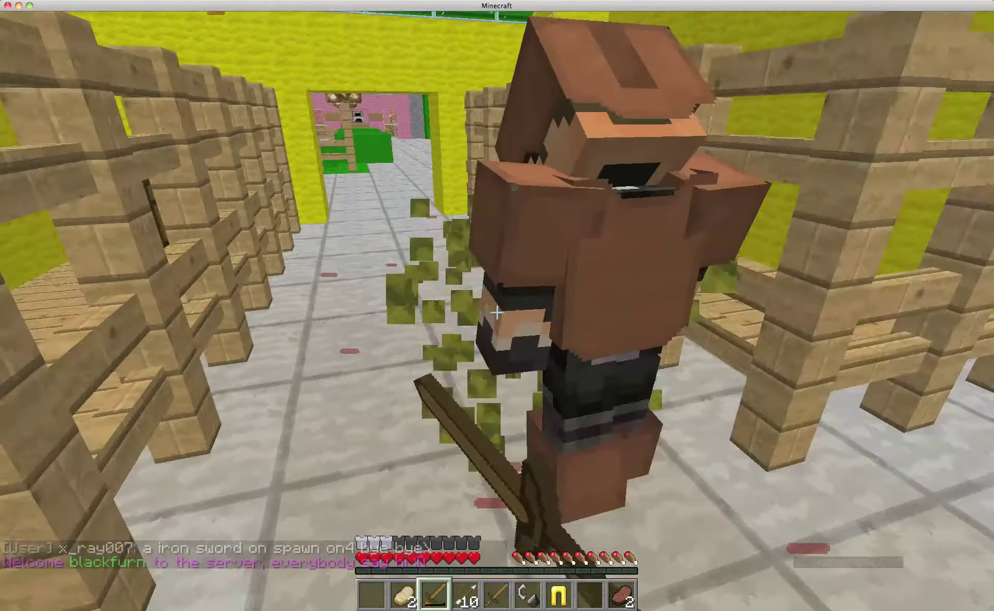
Step: Walk through the fenced and green corridors to the Tropical Hut doorway
key("w")
key("w")
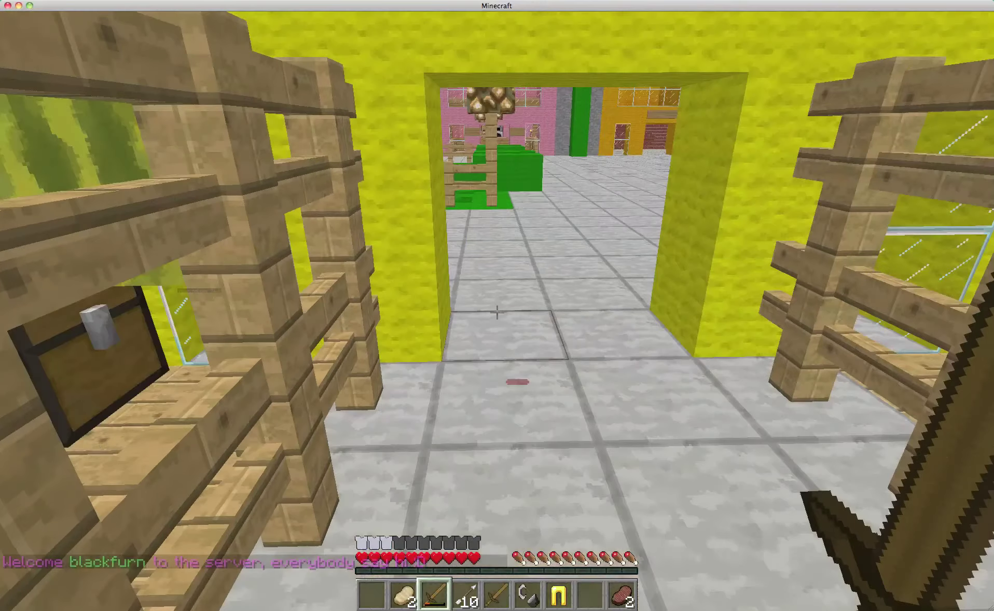
key("w")
key("w")
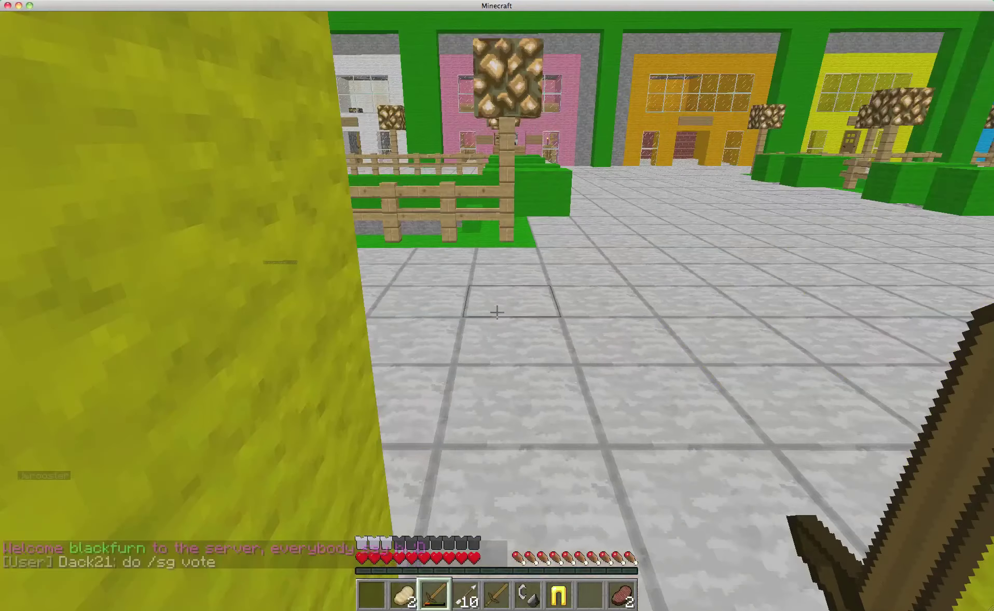
key("w")
key("w")
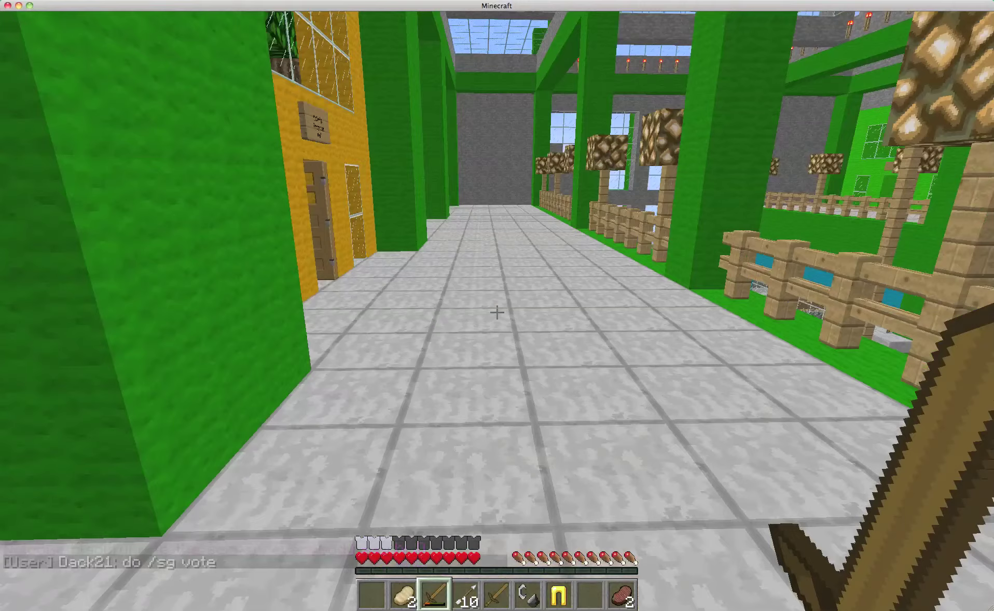
key("w")
key("w")
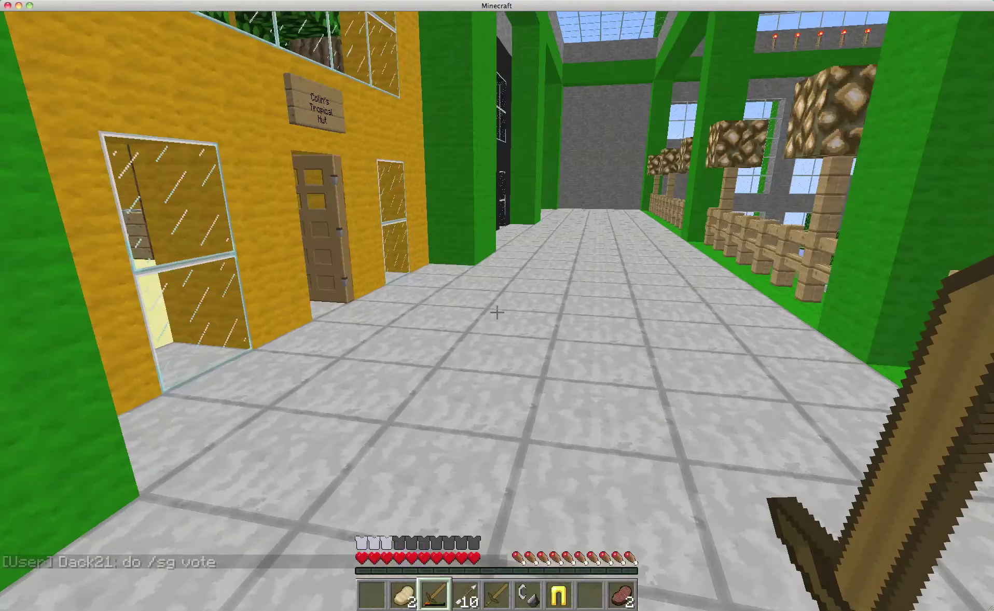
key("w")
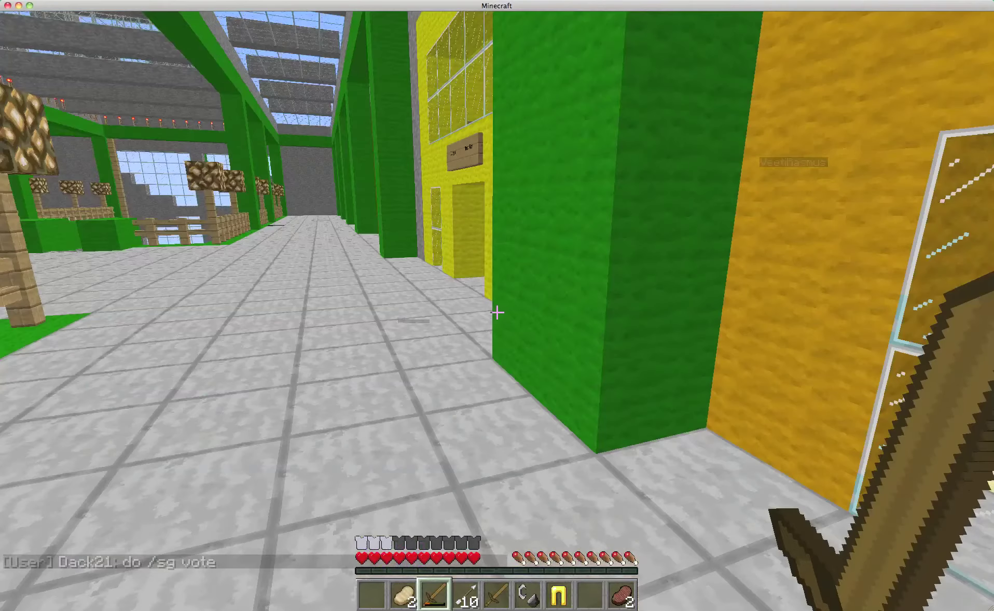
Step: Walk into the tropical hut and jump over the stone counter
key("w")
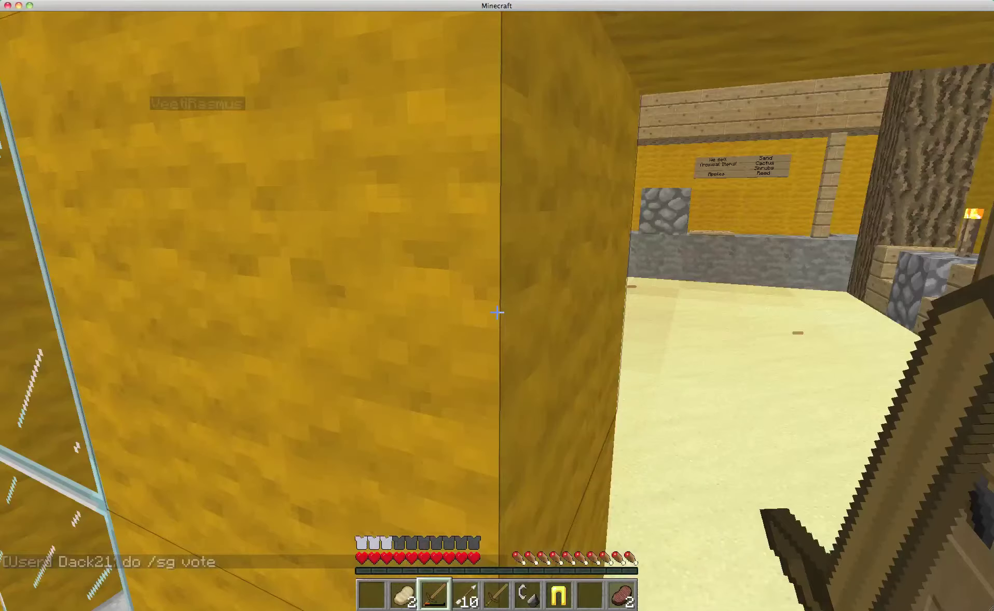
key("w")
key("w")
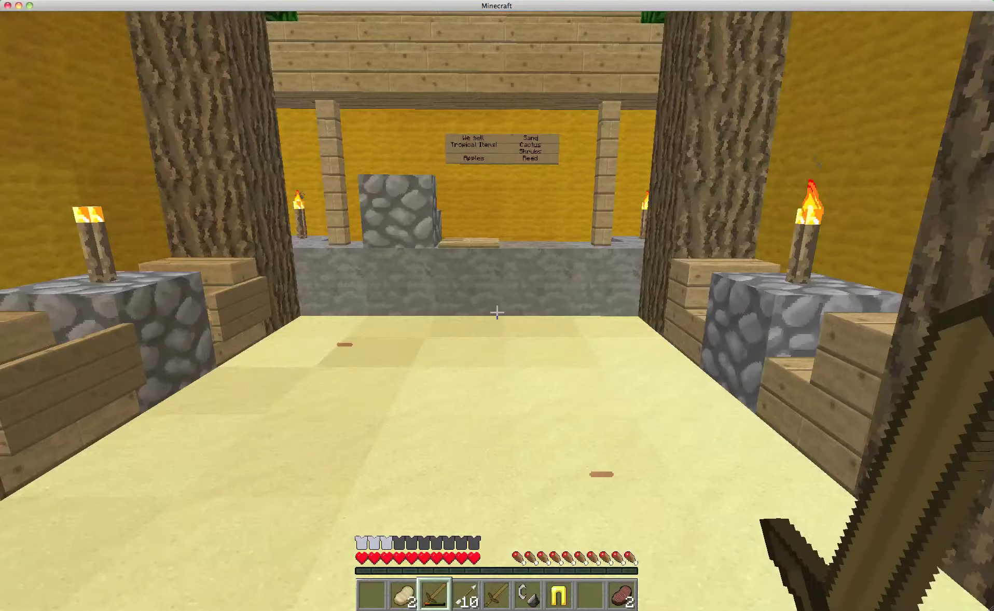
key("w")
key("w")
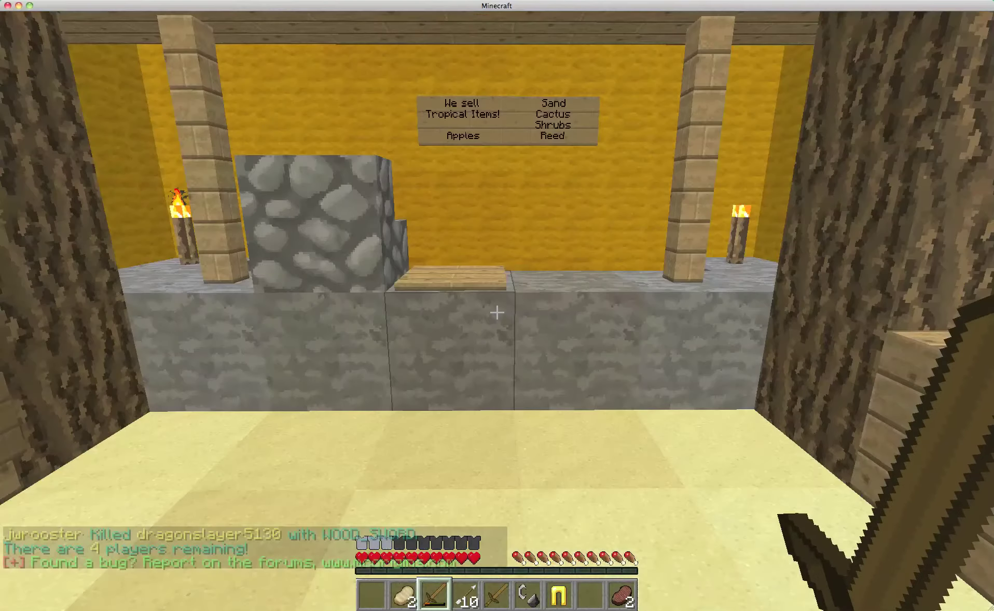
key("w")
key("space")
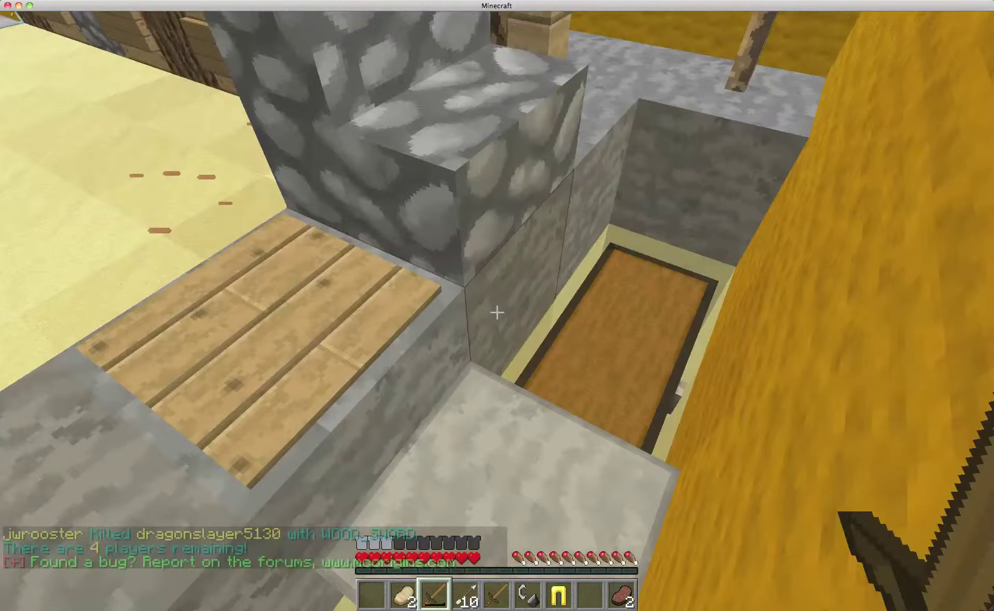
Step: Take the boots, arrows and leather chestplate from the two chests behind the counter
right_click(497, 312)
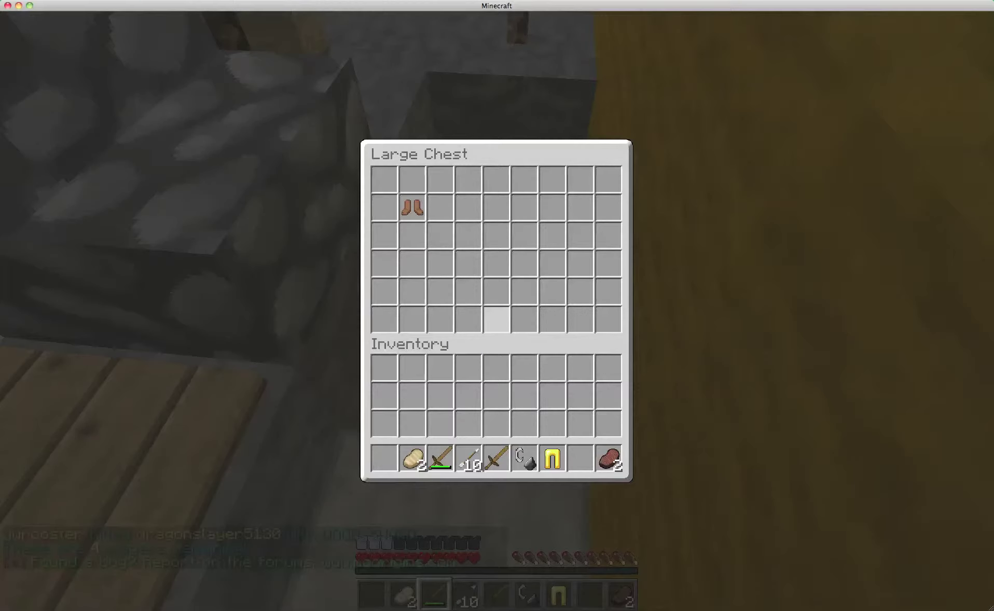
left_click(412, 207, "shift")
key("Escape")
right_click(497, 312)
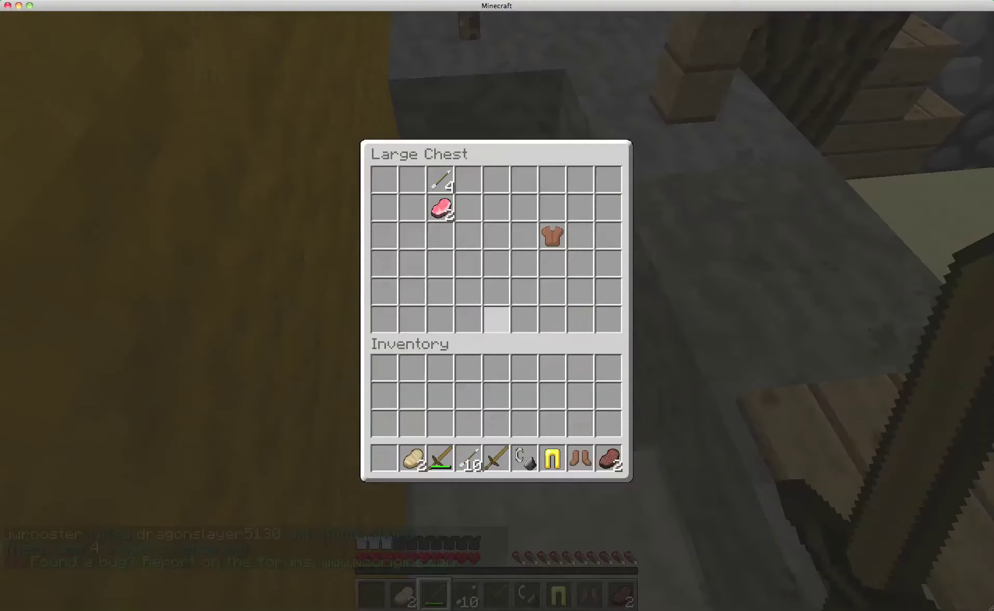
left_click(440, 180, "shift")
left_click(552, 236, "shift")
key("Escape")
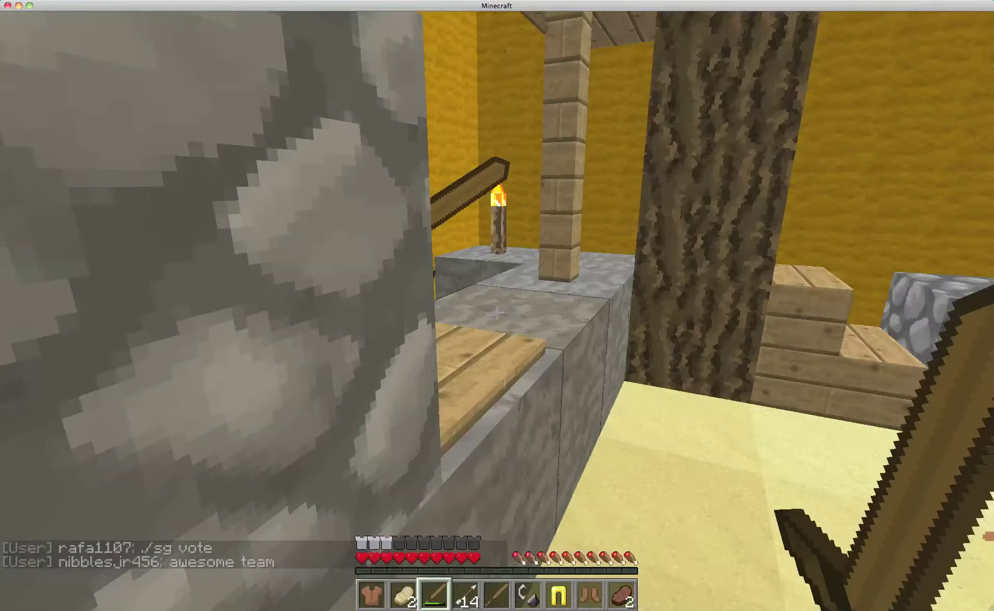
type("t")
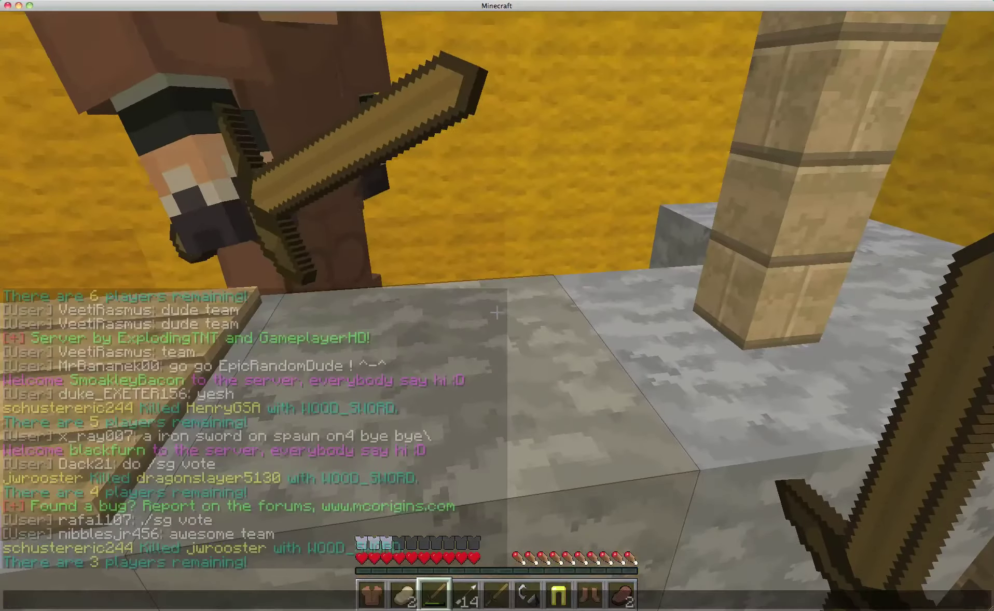
type("lagg")
Step: Send the lag complaint in chat, check the chest below, and hit the nearby player
key("Return")
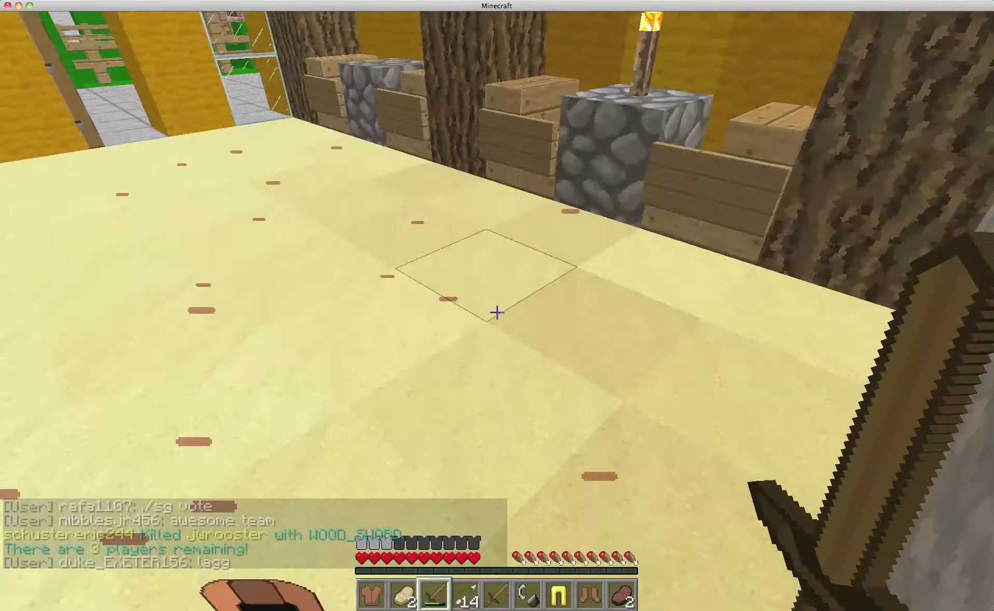
key("e")
key("e")
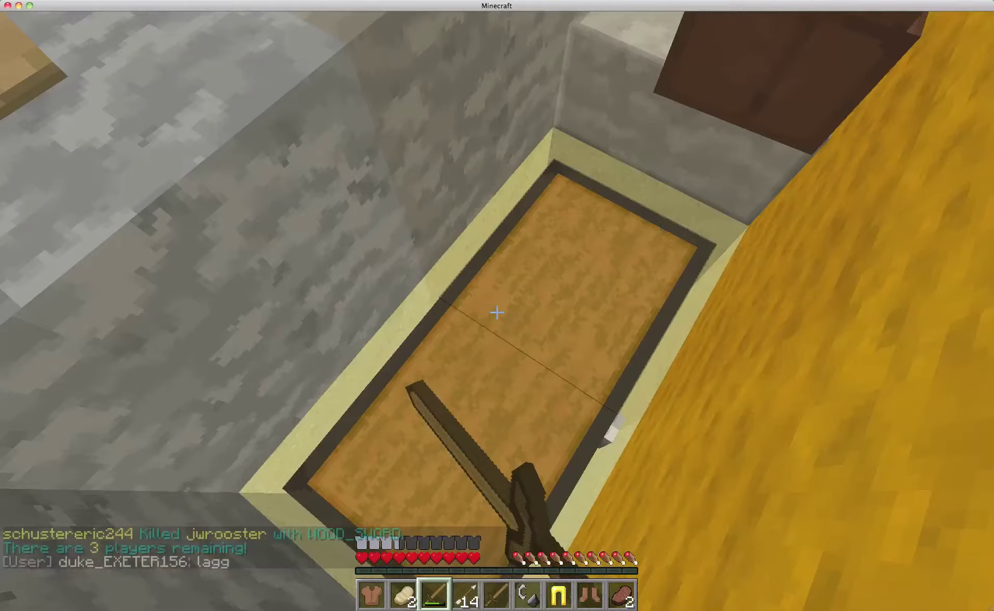
right_click(497, 312)
key("e")
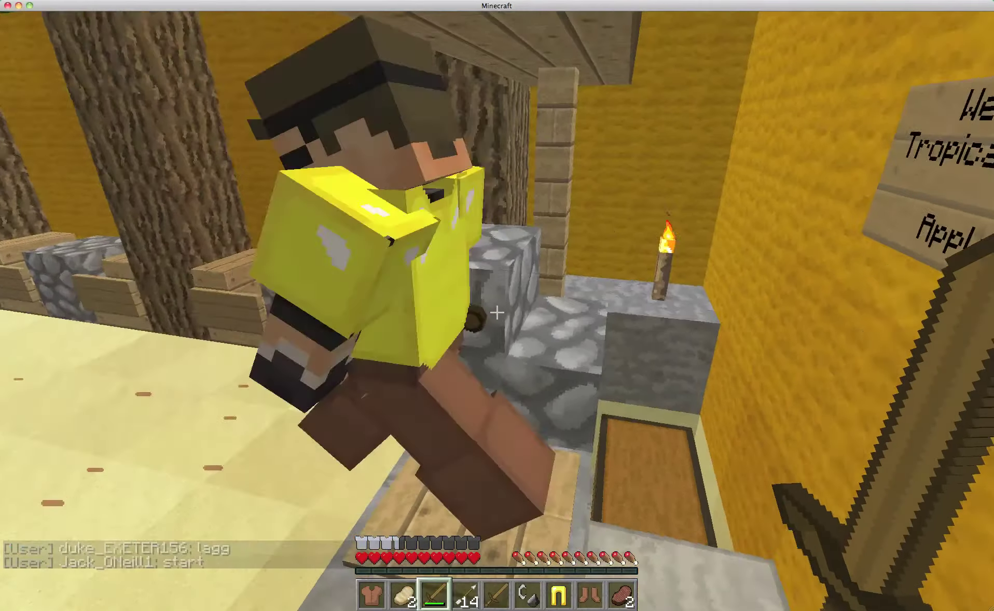
left_click(497, 313)
Step: Break the yellow doorway block and walk out of the hut into the mall hall
key("w")
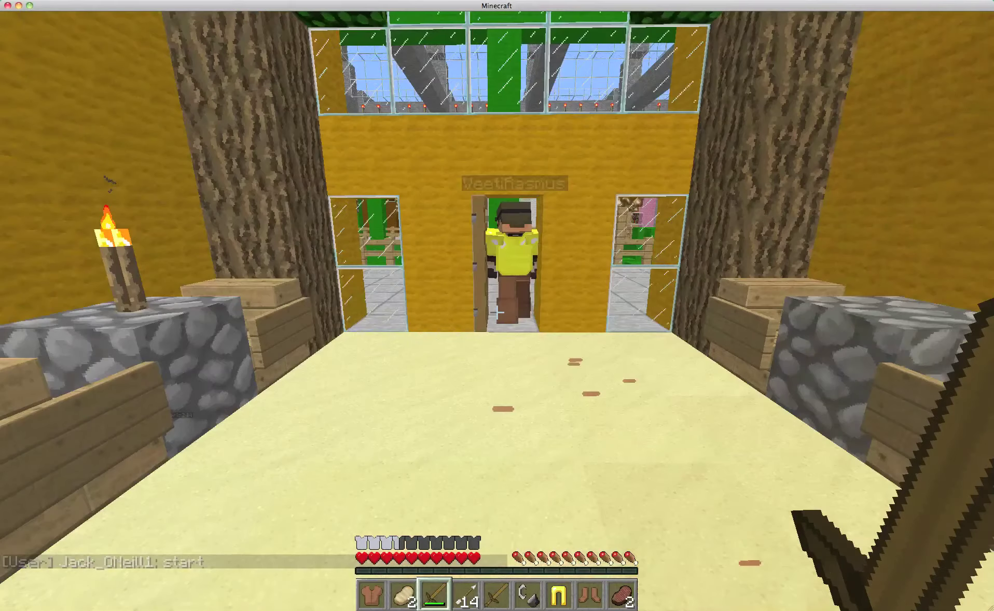
key("w")
left_click(497, 312)
key("s")
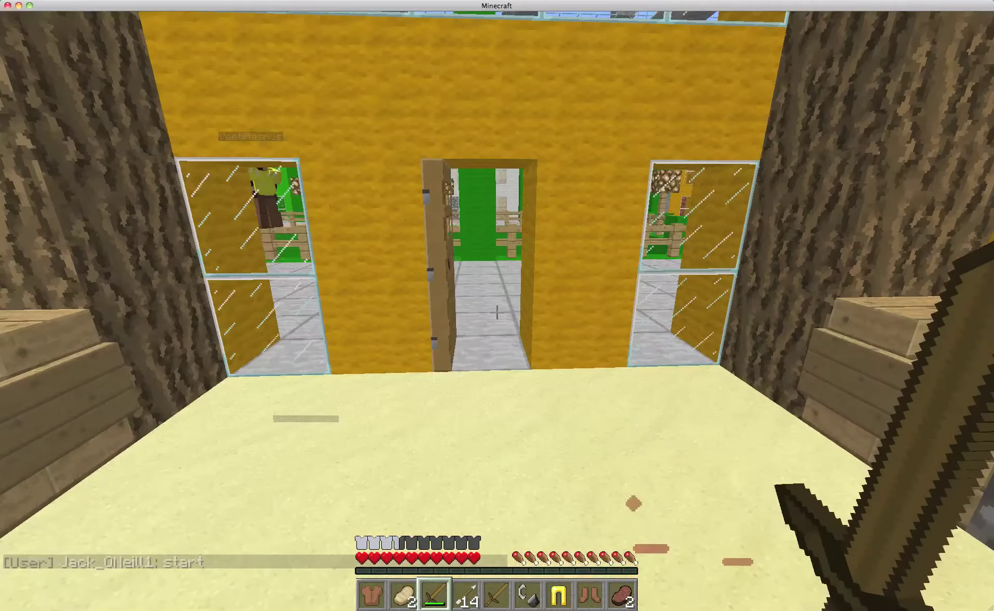
key("w")
key("w")
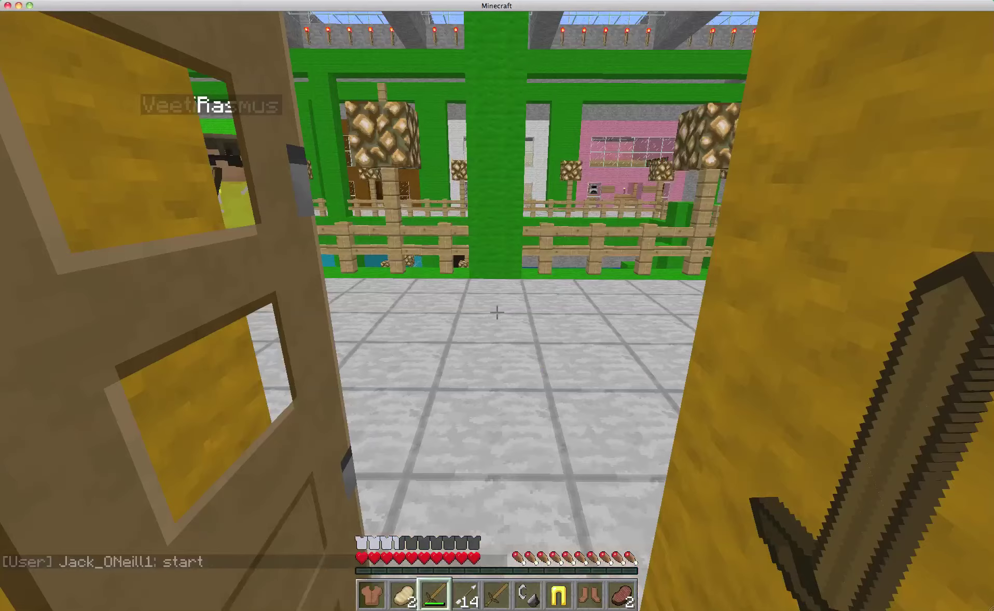
key("w")
key("w")
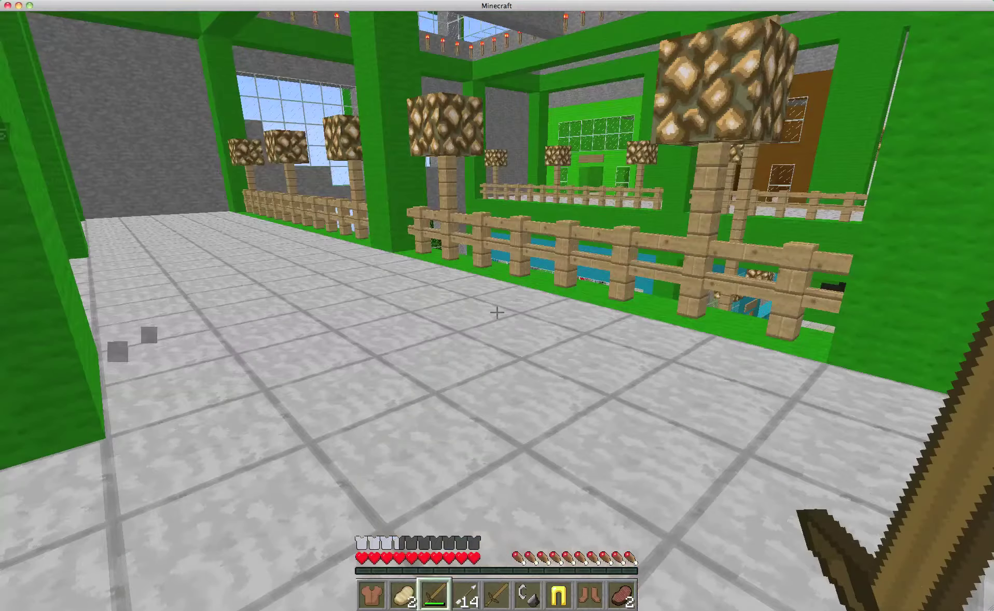
Step: Walk down the green corridor into the furniture store and back out
key("w")
key("w")
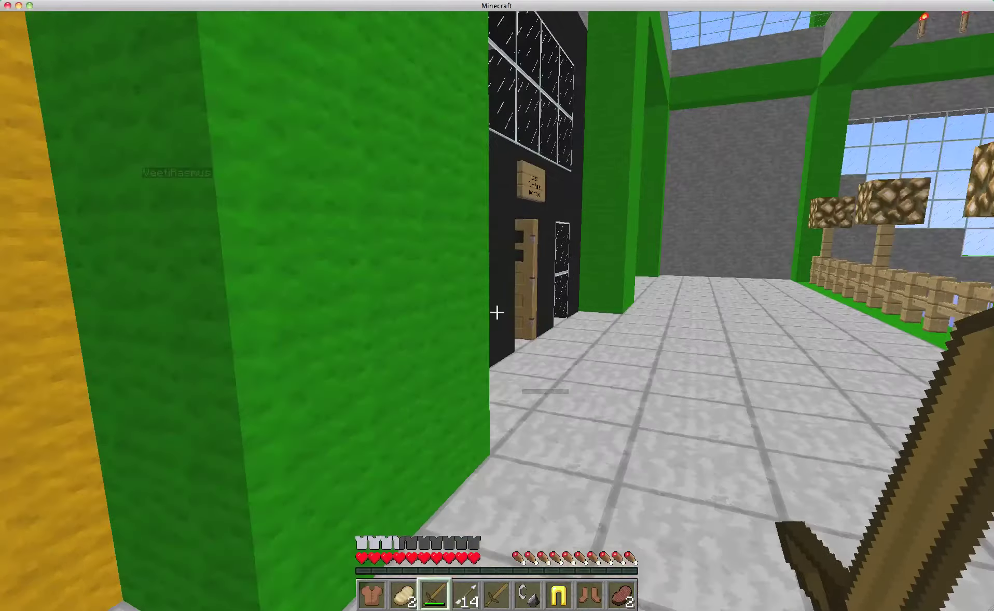
key("w")
key("w")
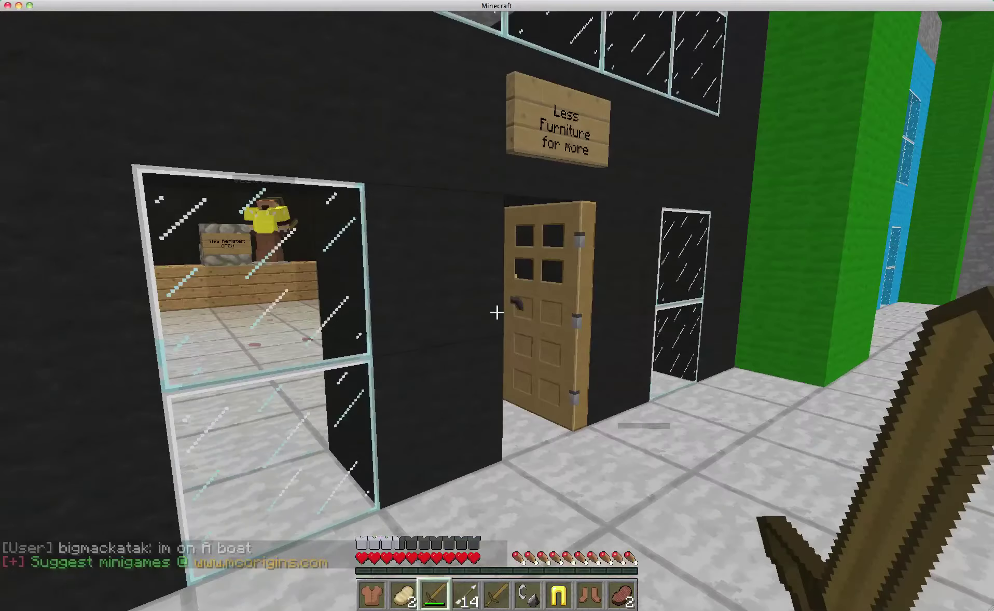
key("w")
key("w")
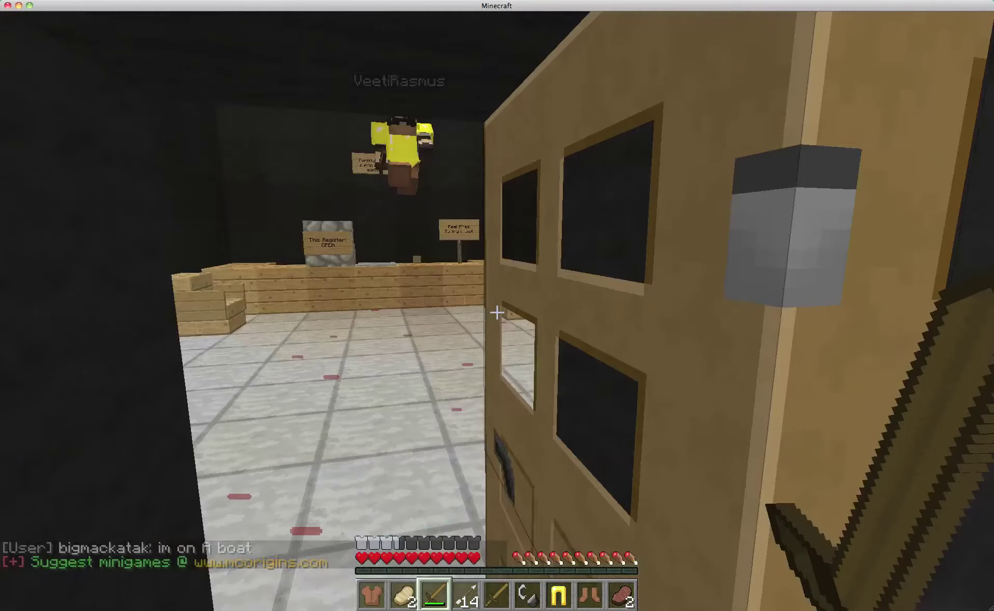
key("w")
key("w")
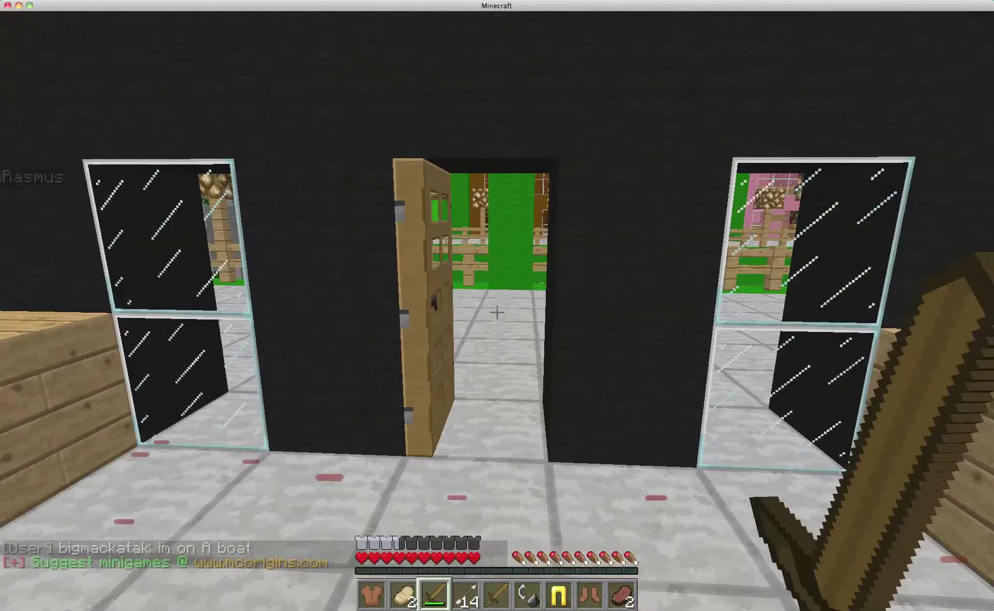
key("w")
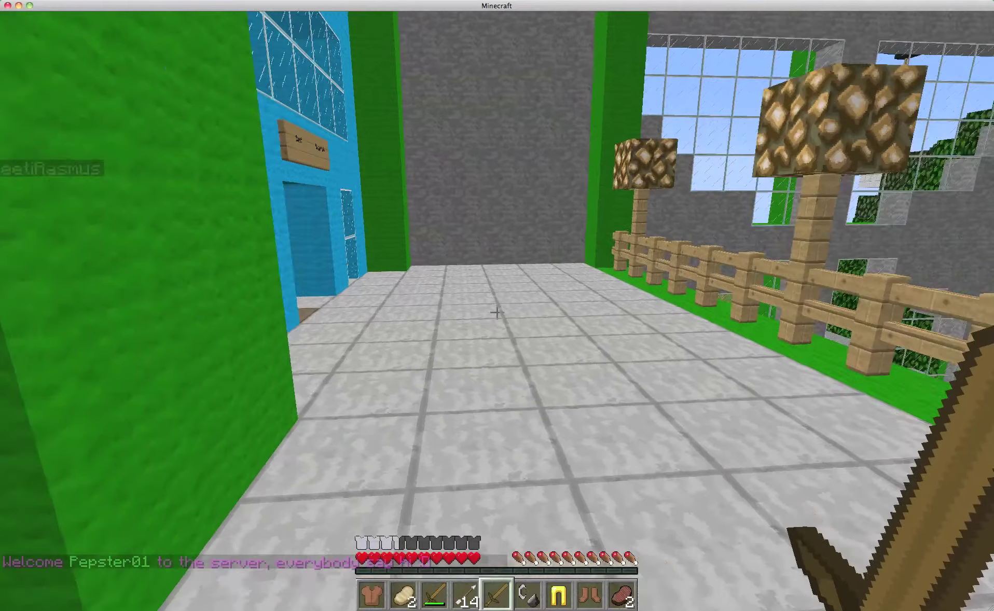
Step: Switch to hotbar slot 5, then enter the blue shop and check its chest
key("5")
key("w")
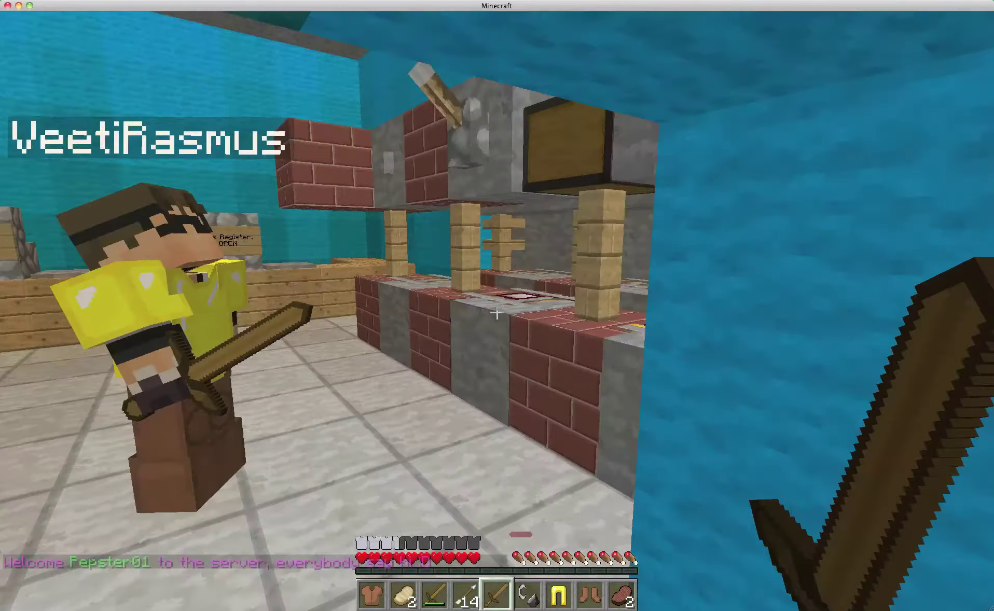
right_click(497, 312)
key("Escape")
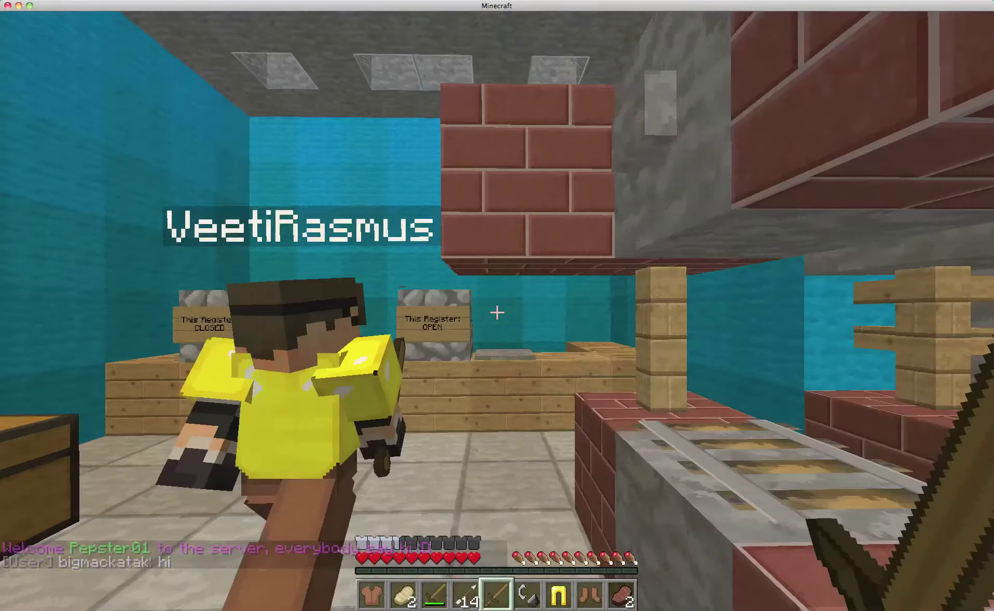
key("w")
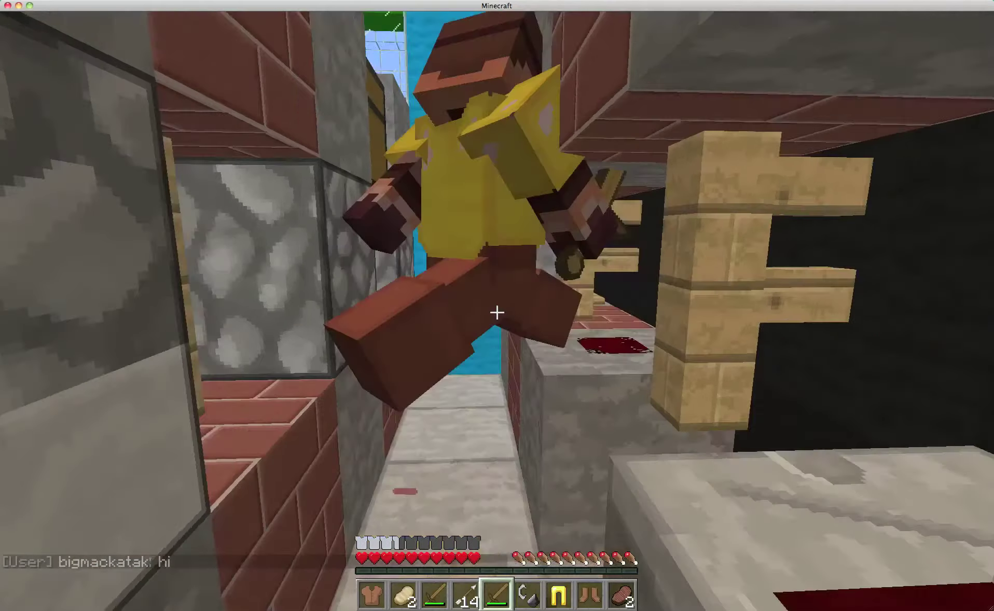
left_click(497, 312)
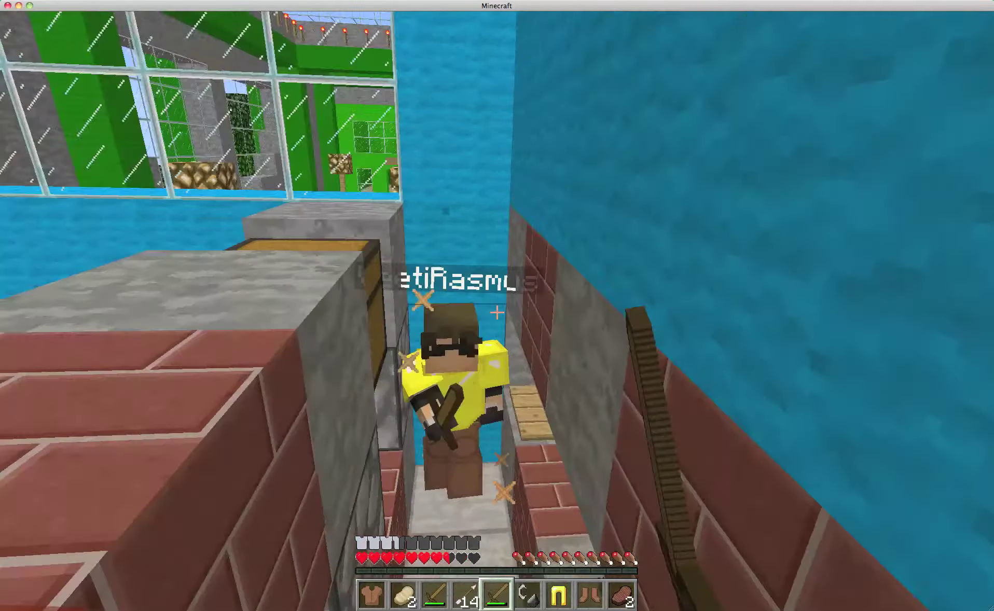
left_click(497, 312)
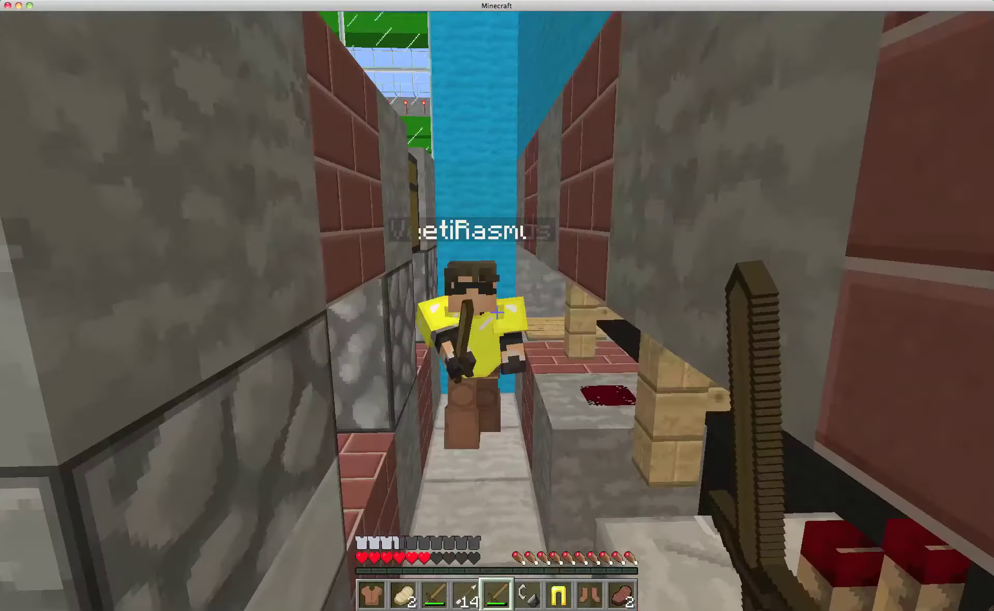
left_click(497, 312)
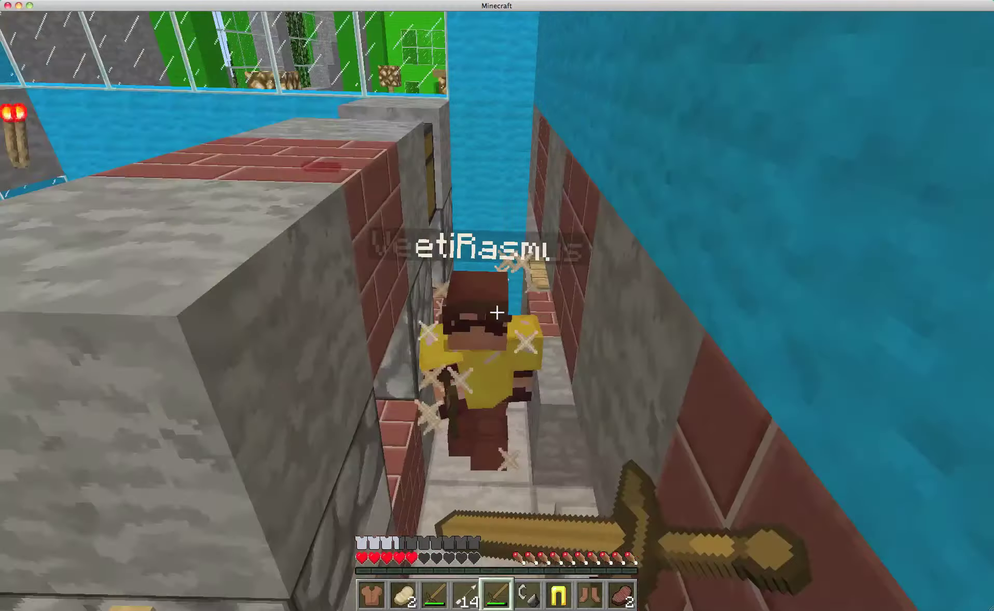
Step: Collect the drops and swap the leather tunic and leggings for gold ones
key("w")
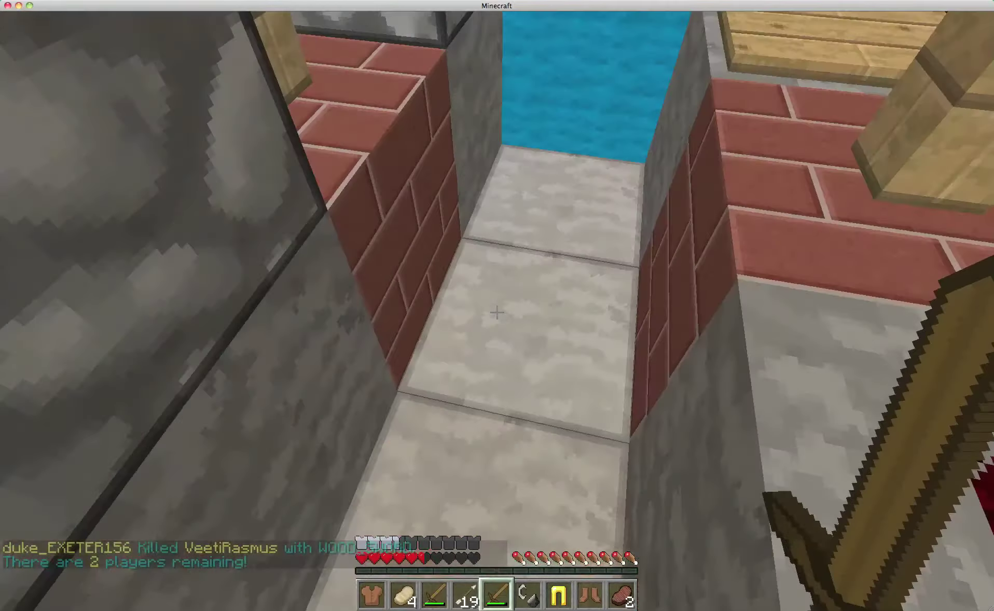
key("e")
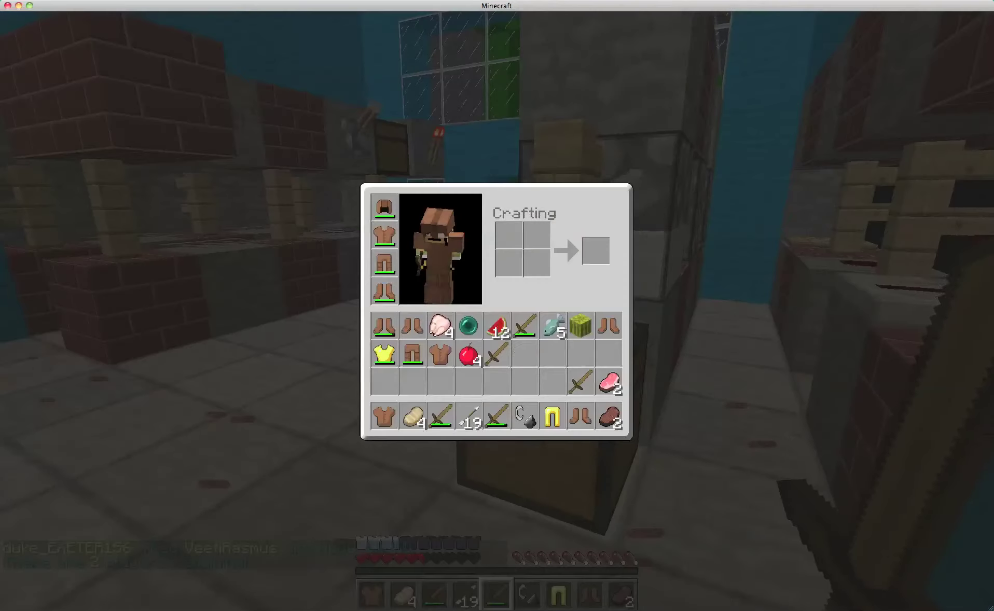
left_click(384, 234, "shift")
left_click(385, 263, "shift")
left_click(385, 354, "shift")
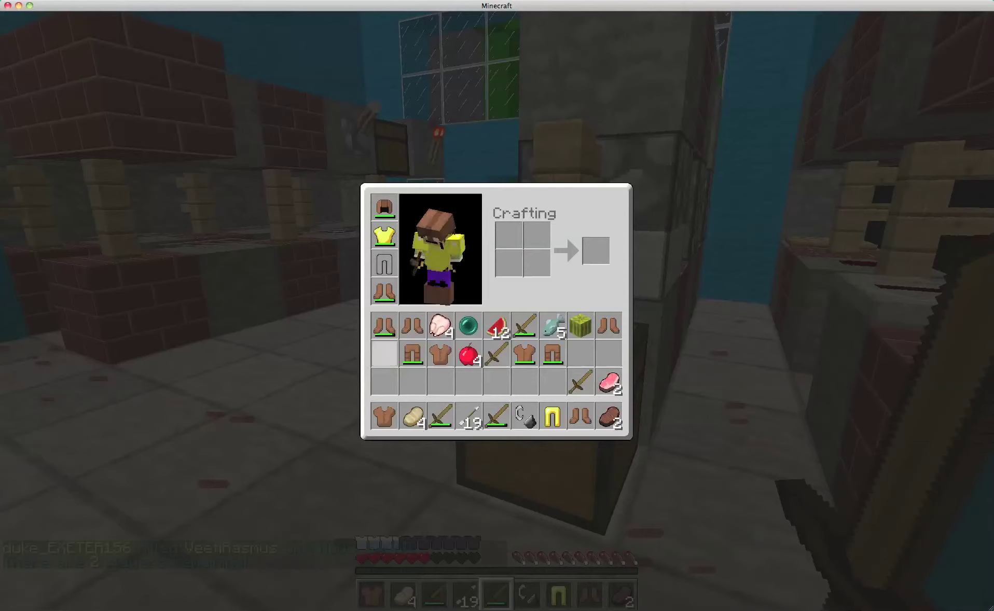
left_click(552, 418, "shift")
key("e")
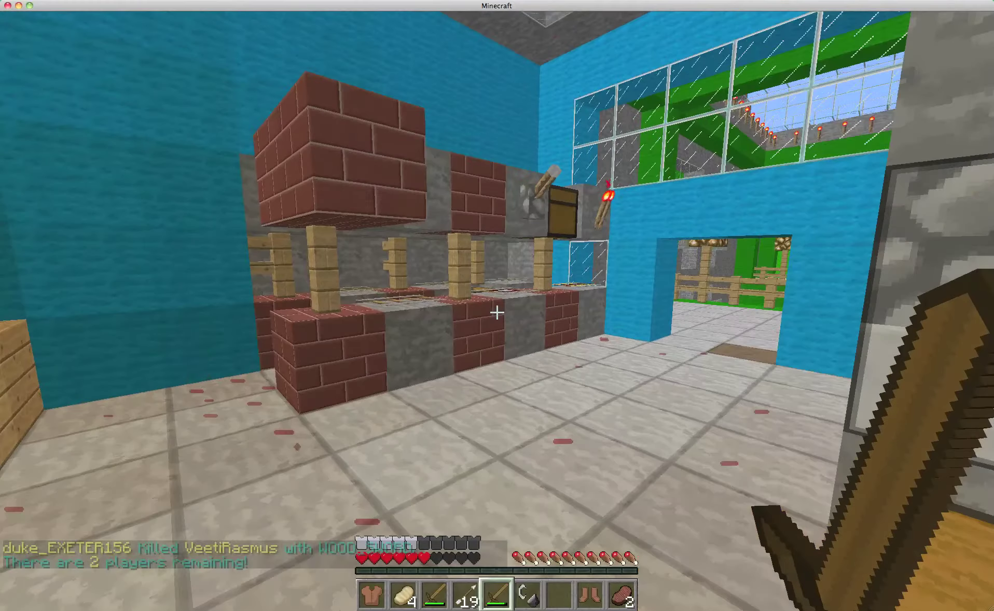
Step: Move the ender pearl from the inventory into the hotbar
key("e")
left_click(468, 326)
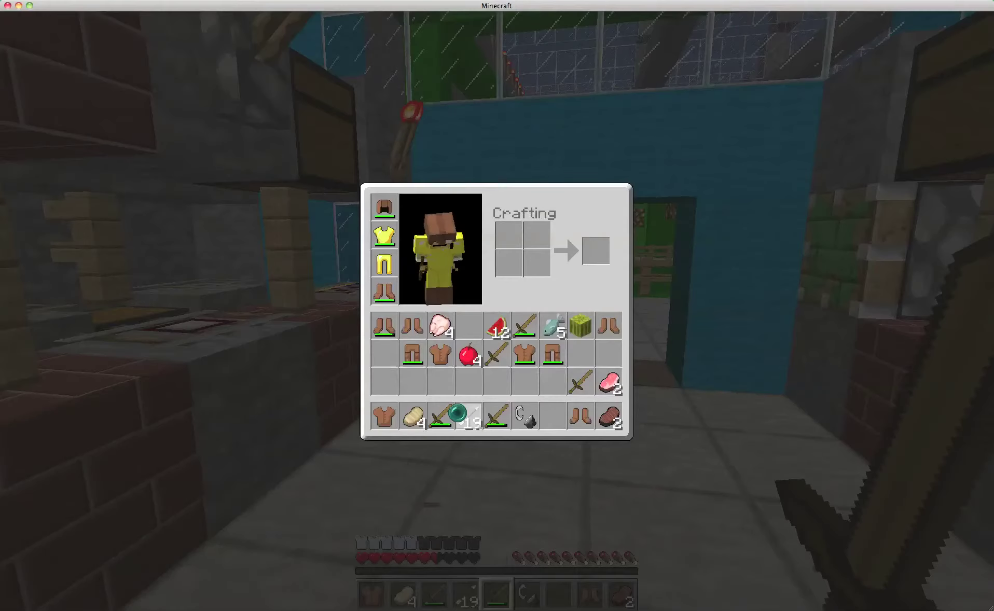
left_click(458, 413)
key("e")
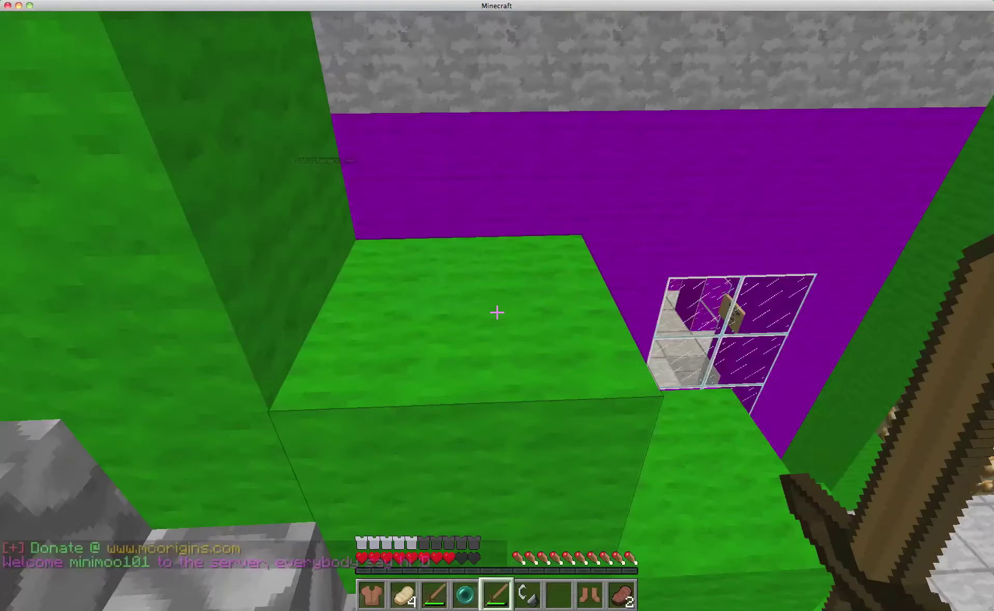
key("e")
key("e")
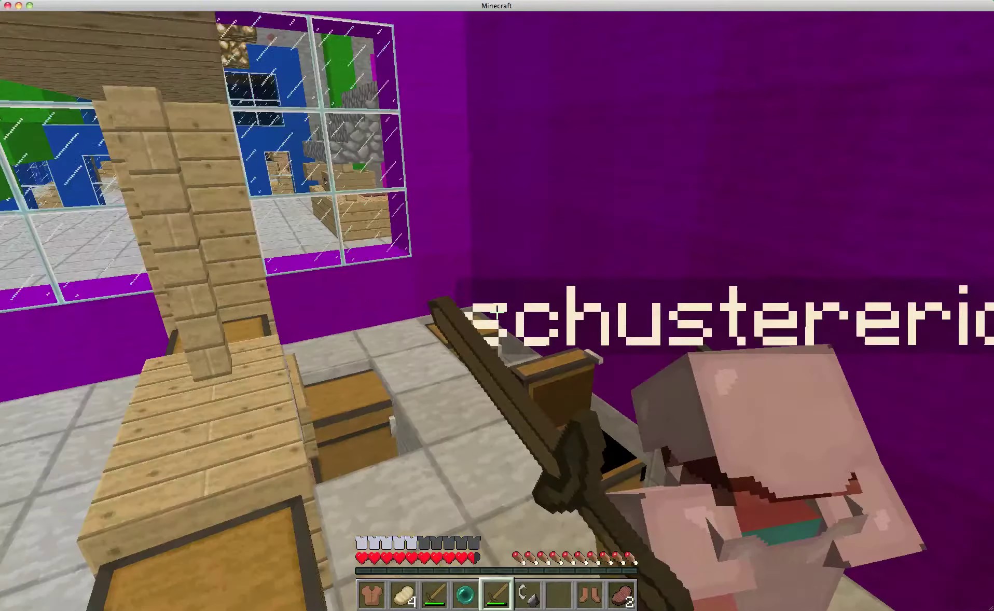
left_click(497, 312)
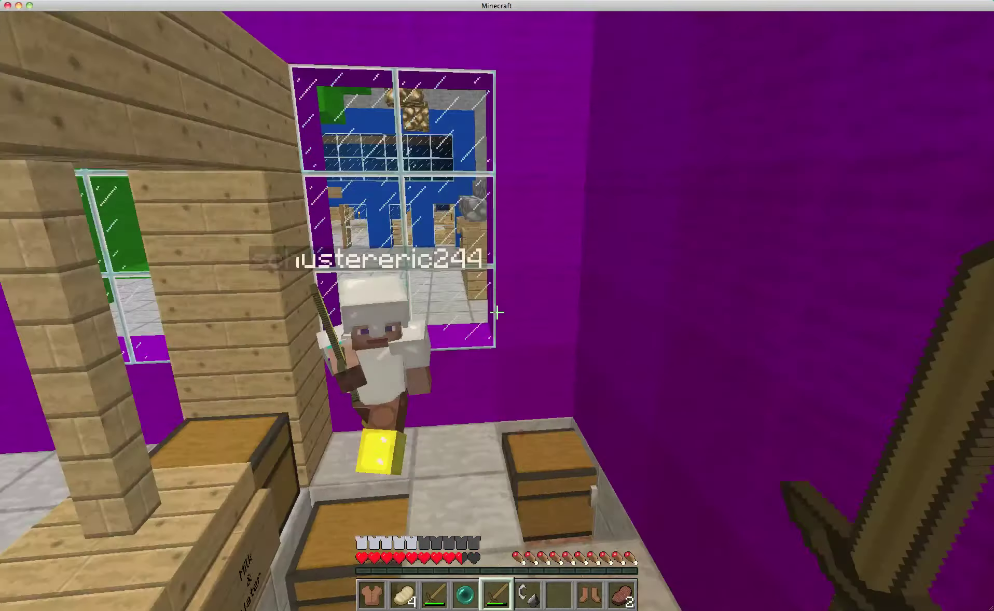
left_click(497, 311)
right_click(497, 311)
key("Escape")
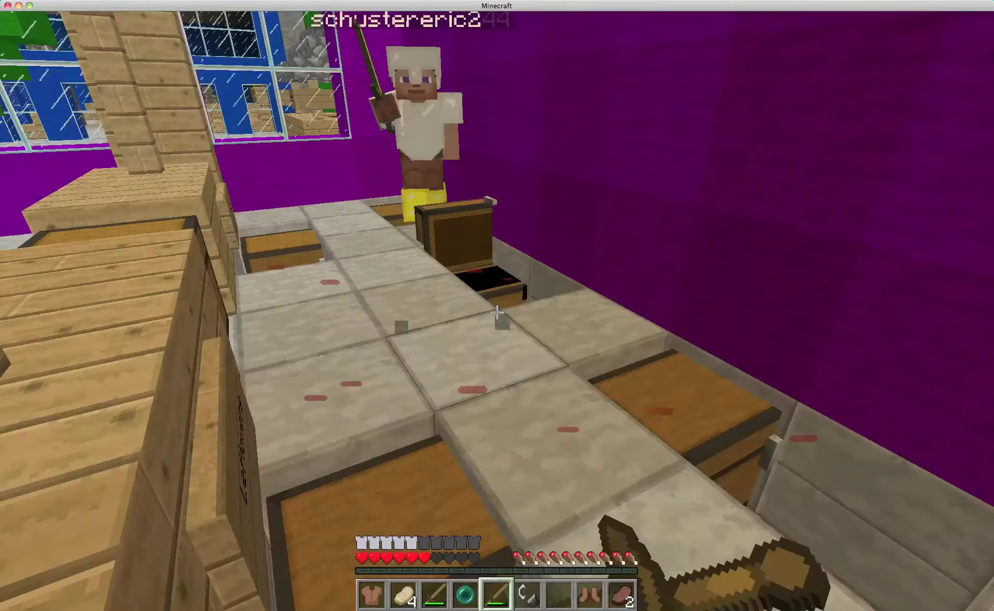
right_click(497, 311)
key("Escape")
left_click(497, 310)
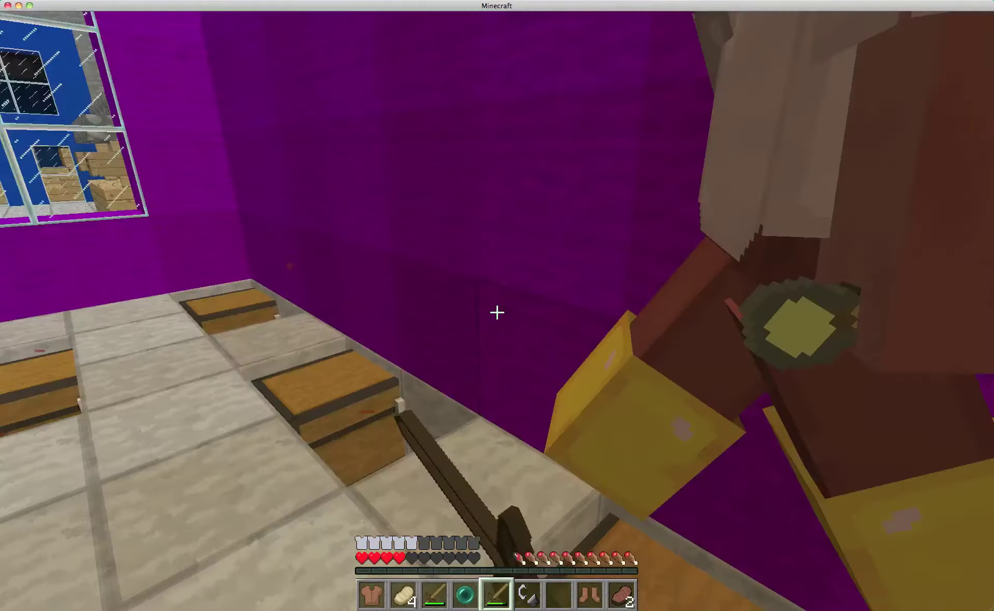
left_click(497, 311)
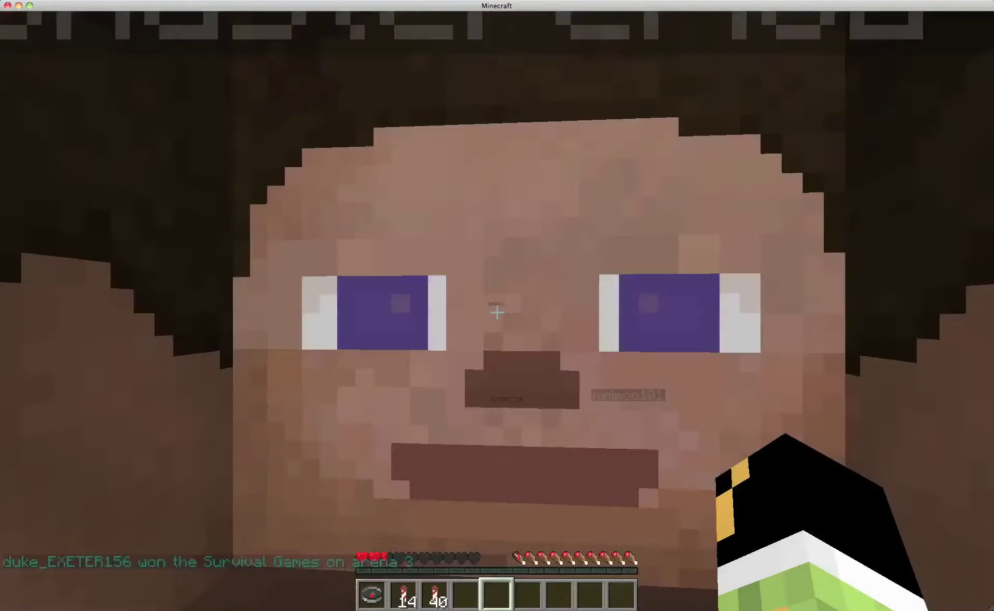
Step: Walk across the lobby, up the stone steps and toward the other players
key("w")
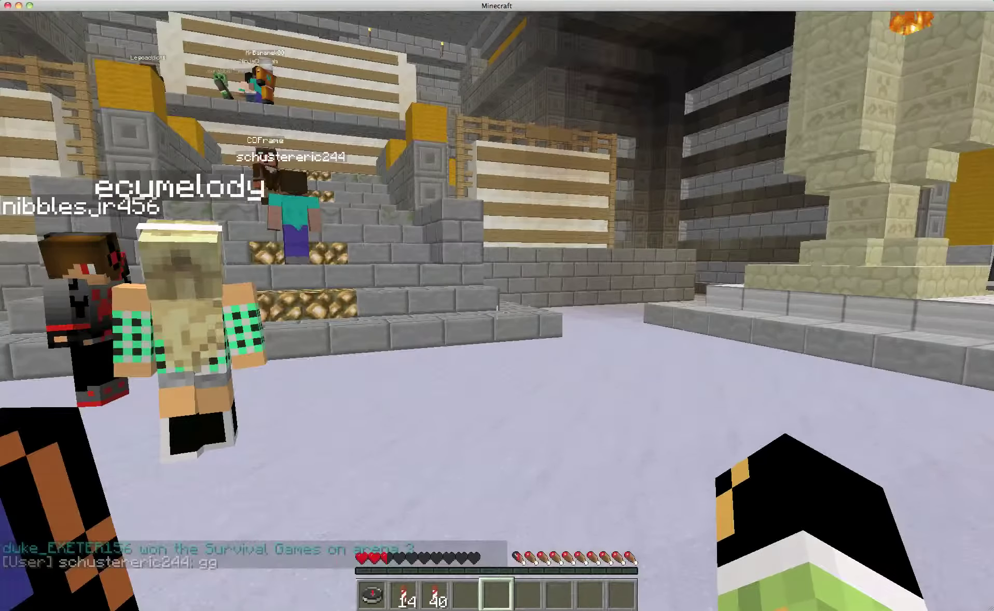
left_click(497, 311)
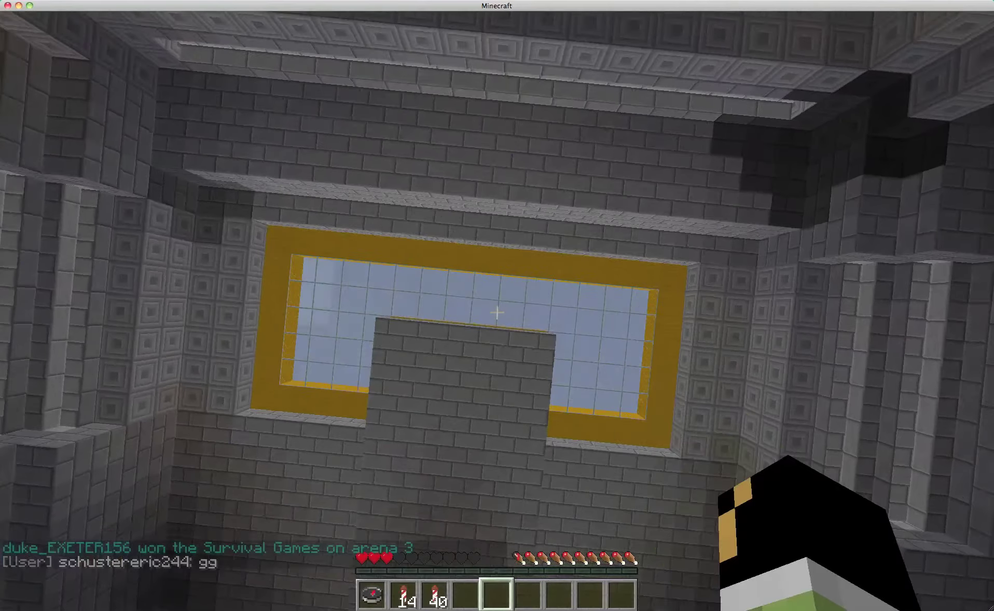
left_click(497, 311)
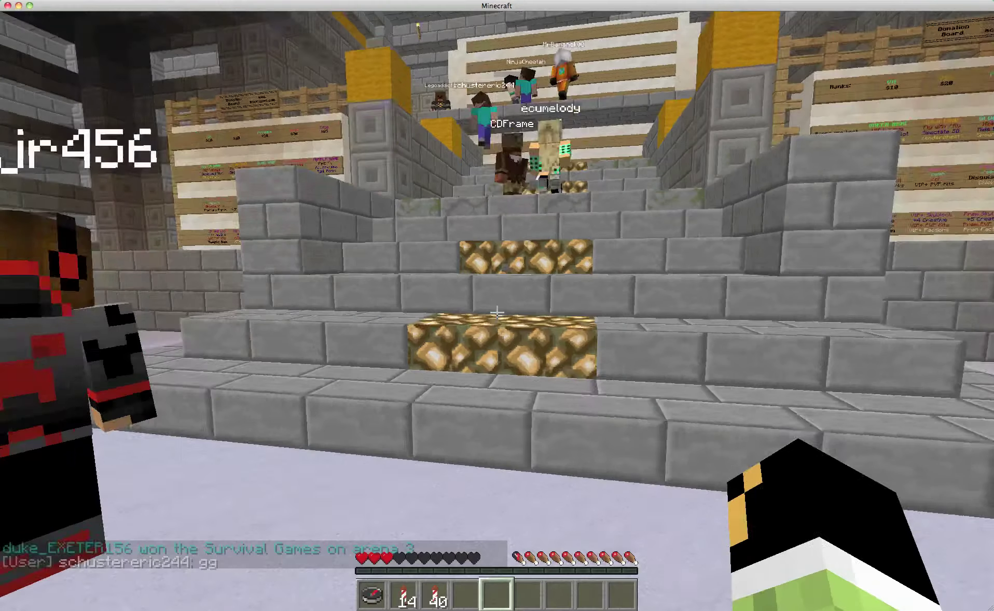
key("w")
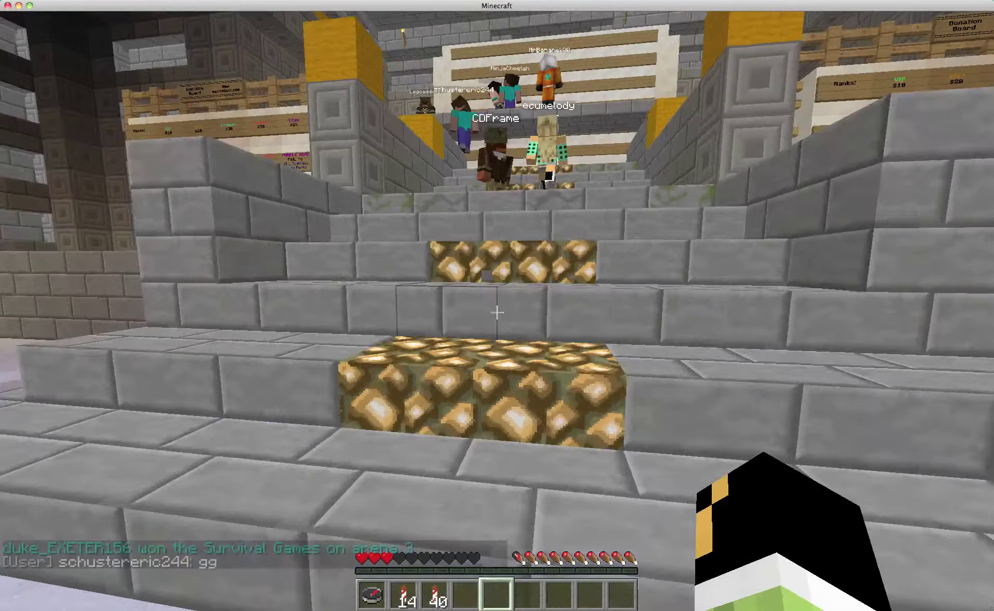
key("w")
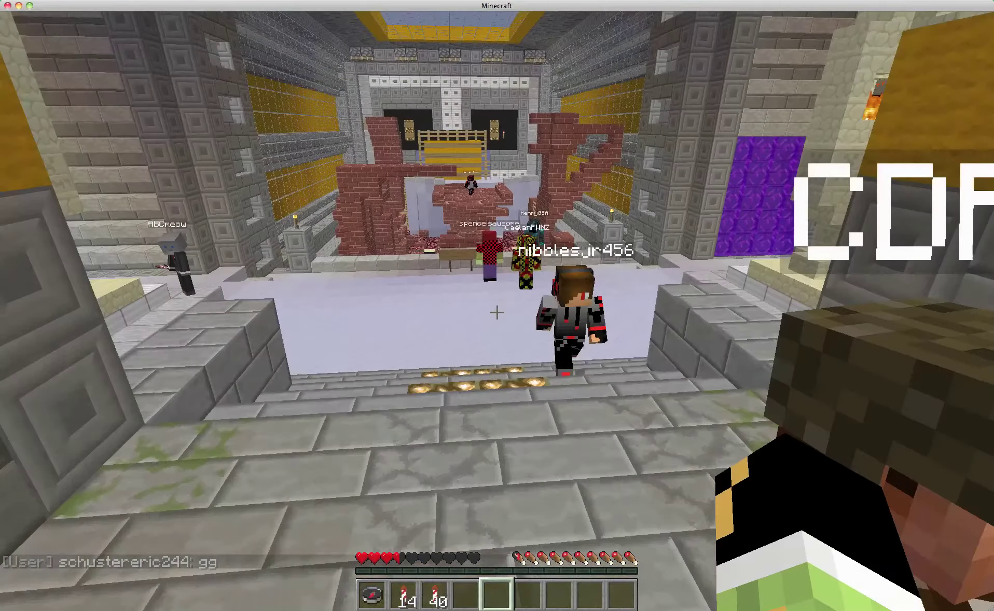
key("w")
key("w")
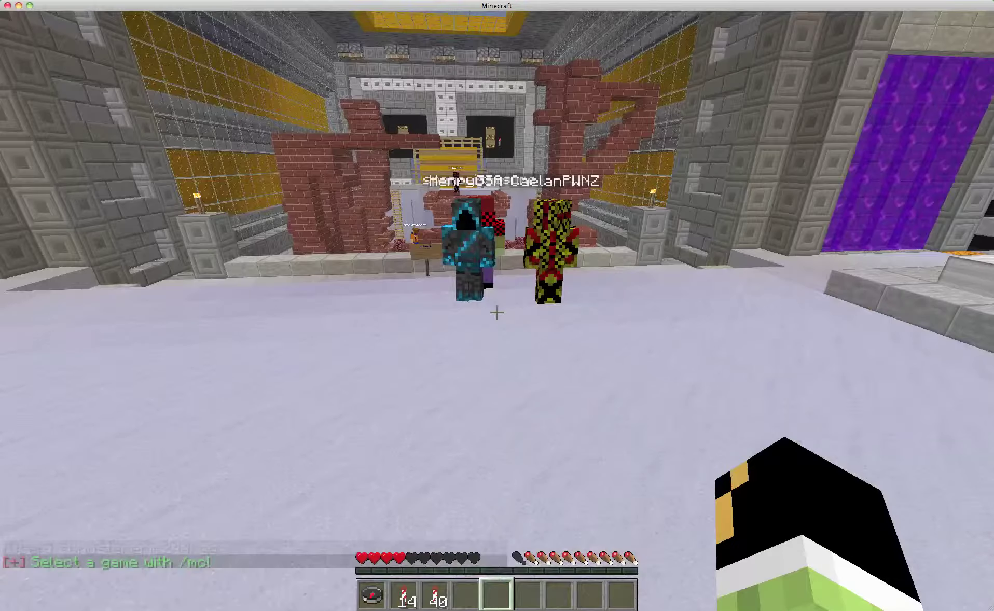
key("w")
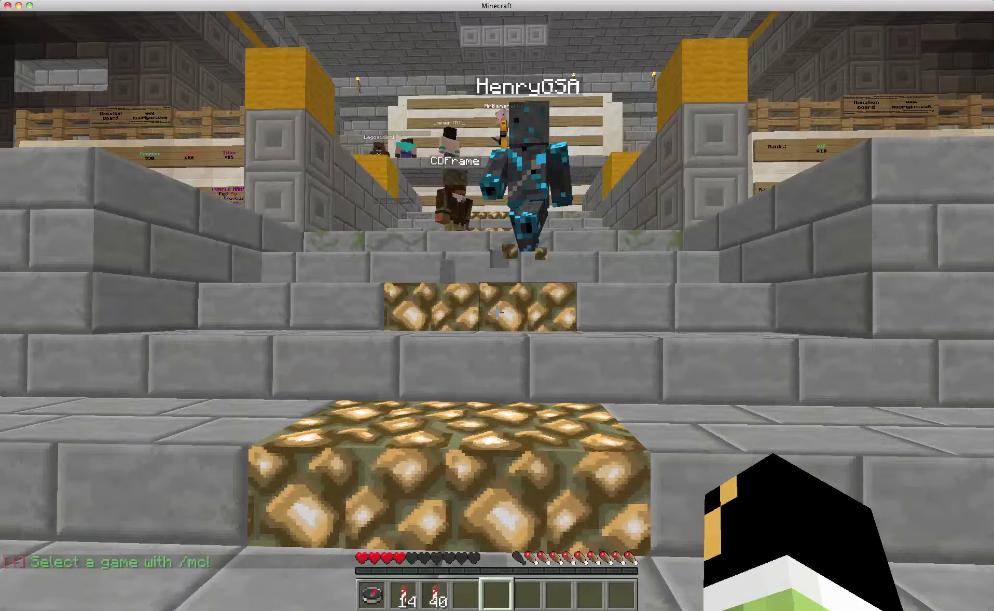
Step: Climb the glowstone stairs onto the sign wall and select the firework rockets
key("w")
key("w")
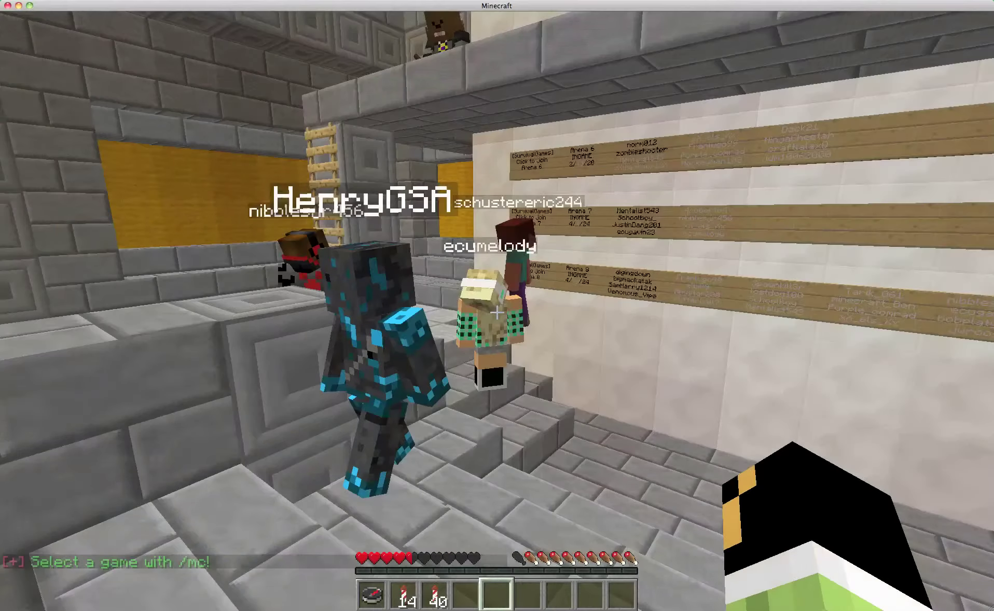
key("w")
key("w")
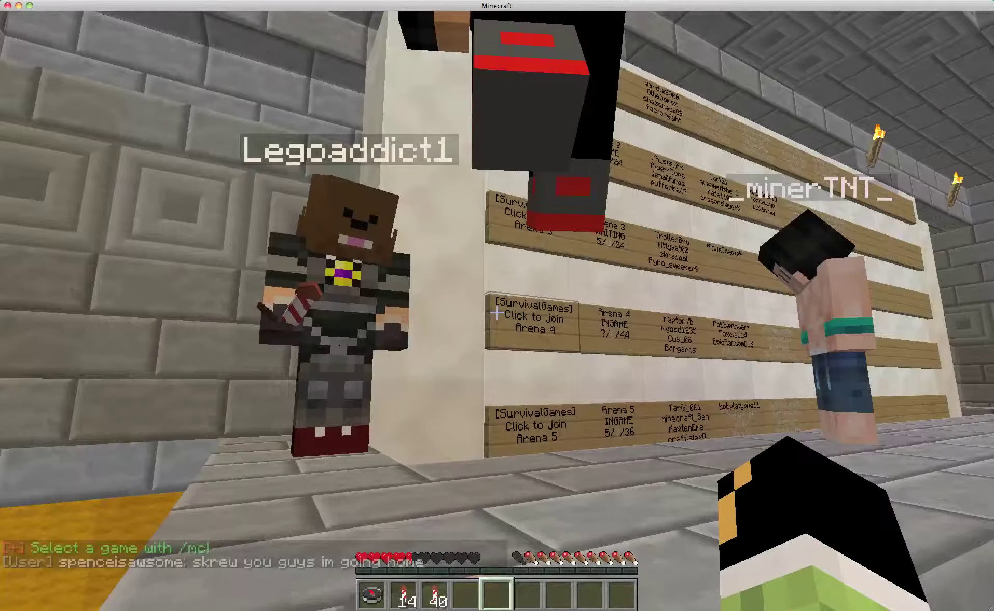
key("w")
key("w")
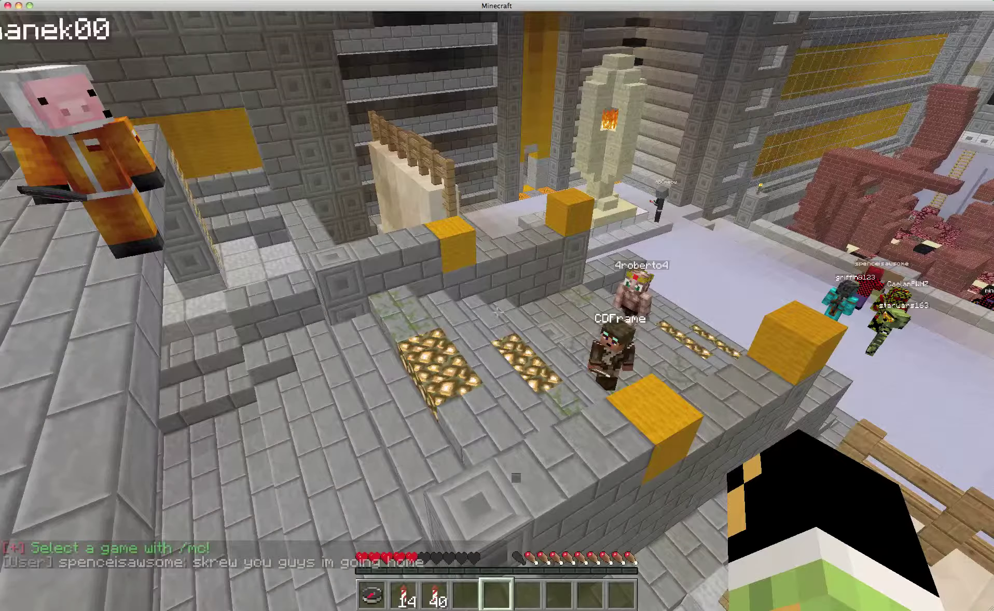
key("w")
key("w")
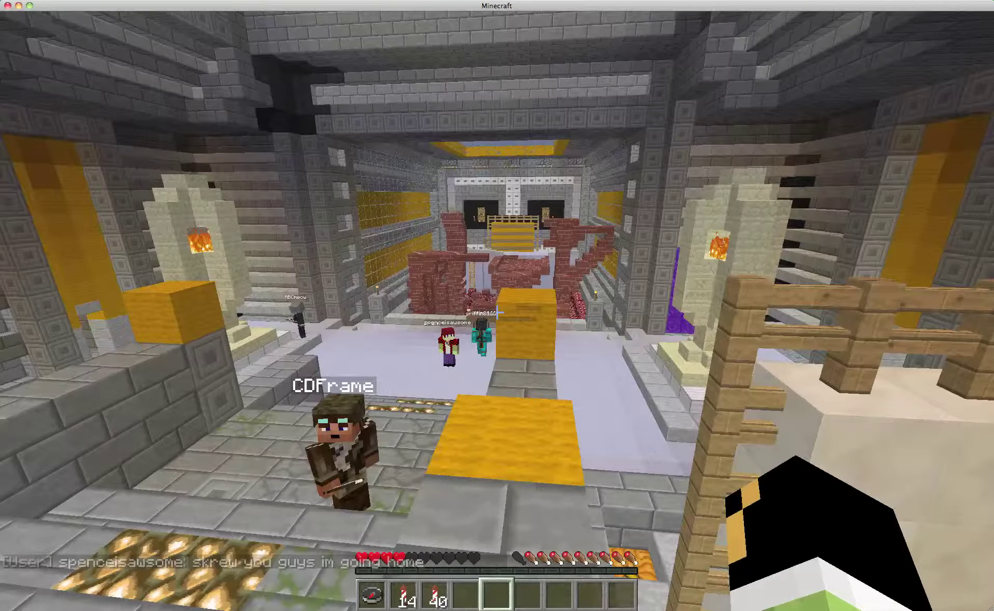
key("2")
key("w")
Step: Launch rockets from slots 2 and 3, then switch to front view and launch another
right_click(497, 310)
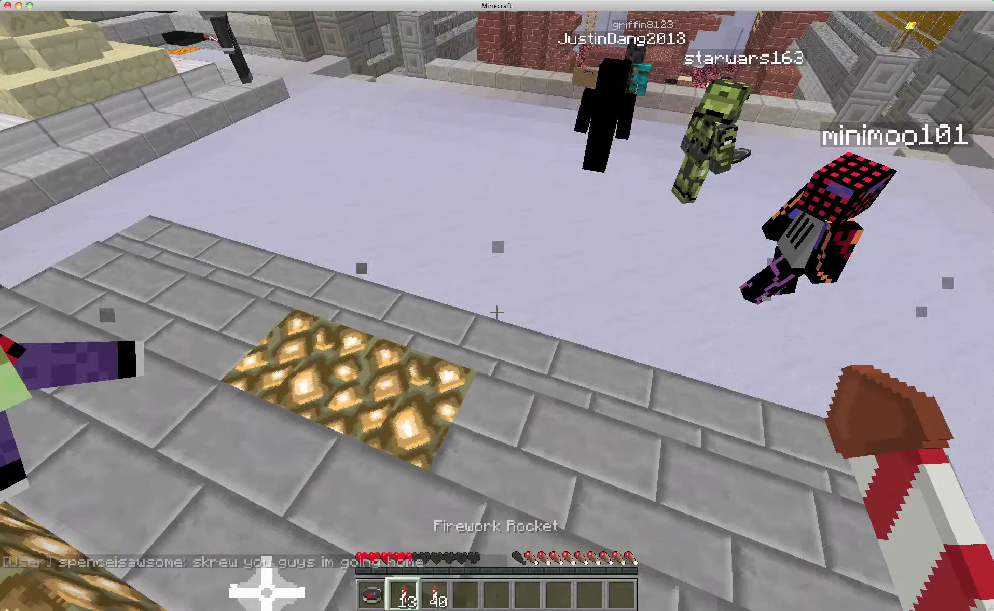
key("3")
right_click(497, 311)
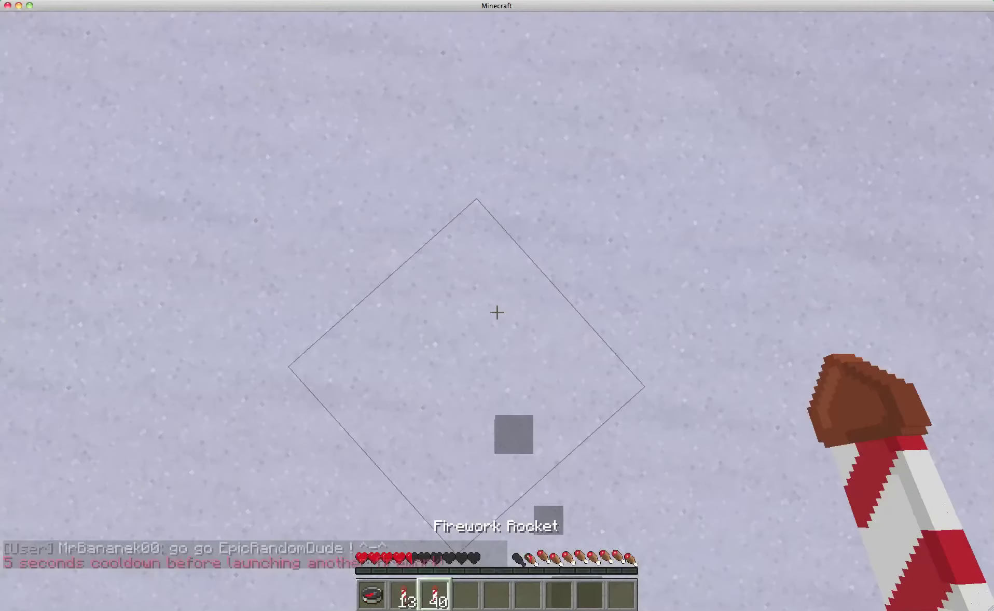
right_click(497, 312)
right_click(497, 312)
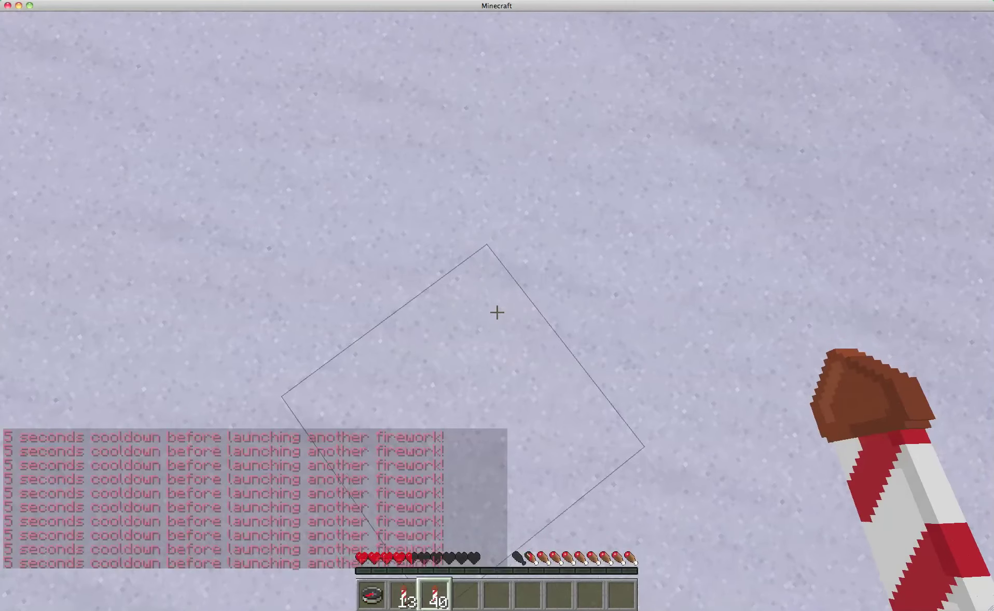
right_click(497, 312)
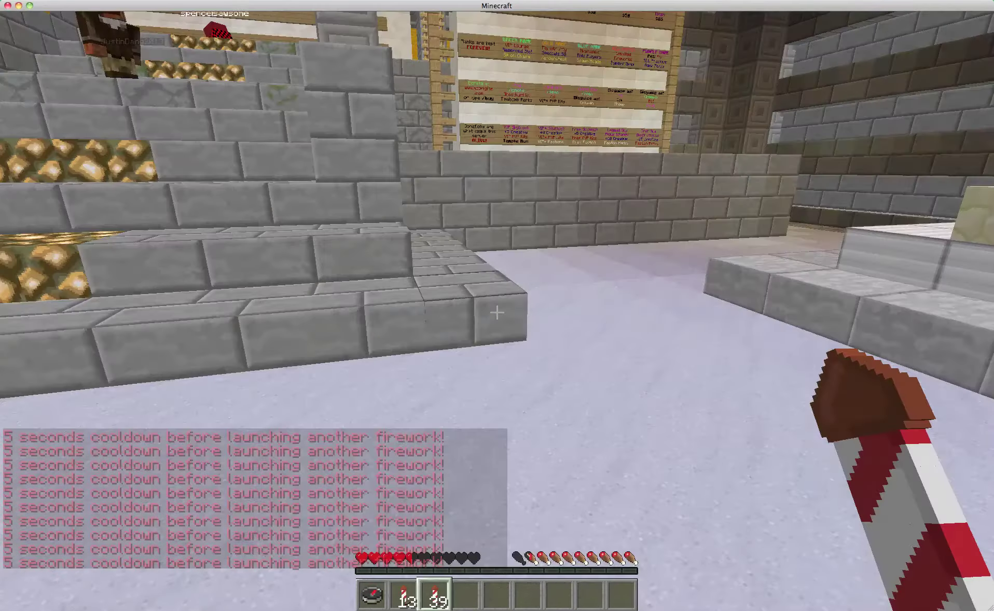
key("F5")
key("F5")
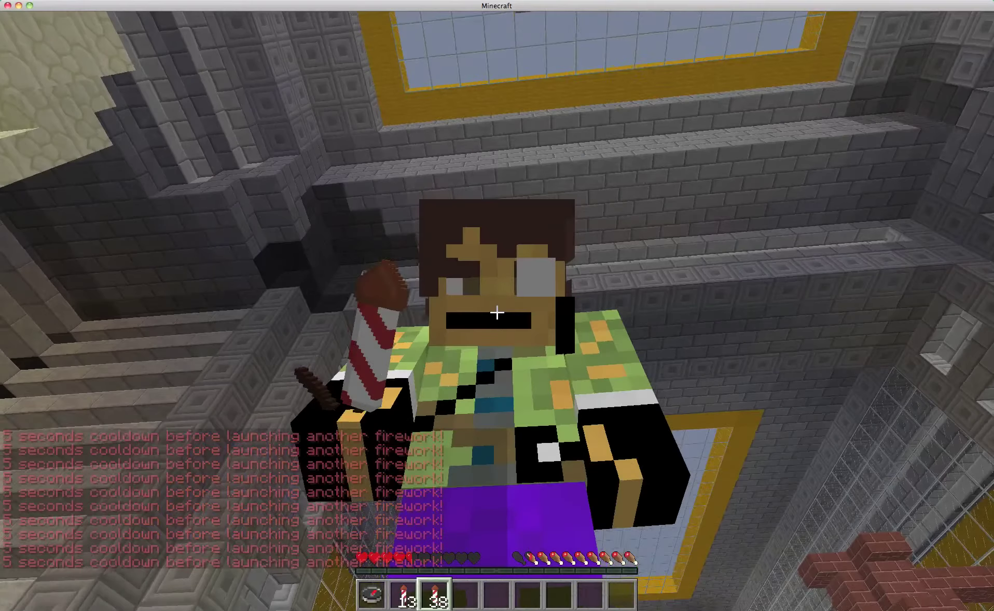
right_click(497, 311)
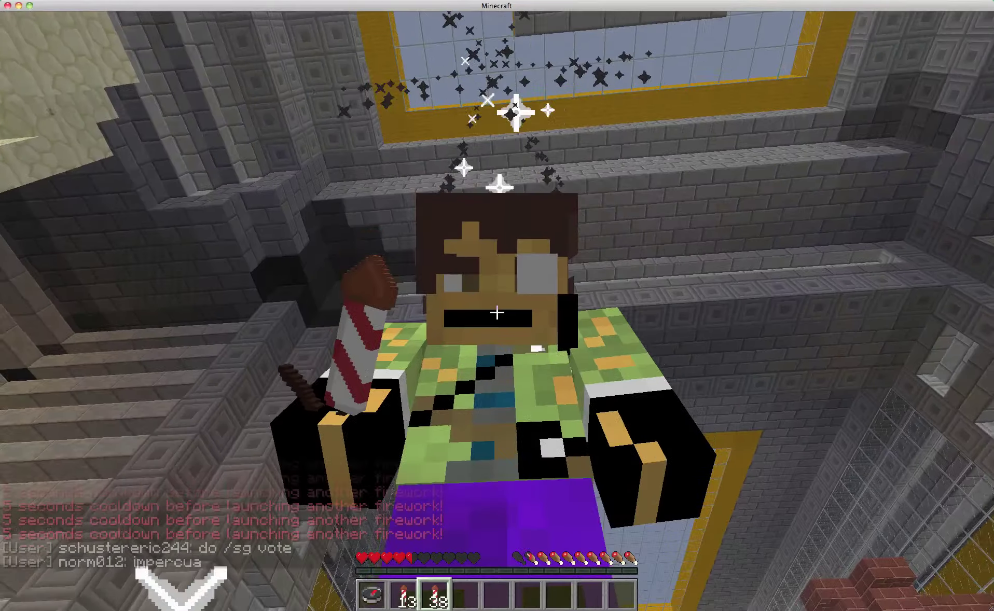